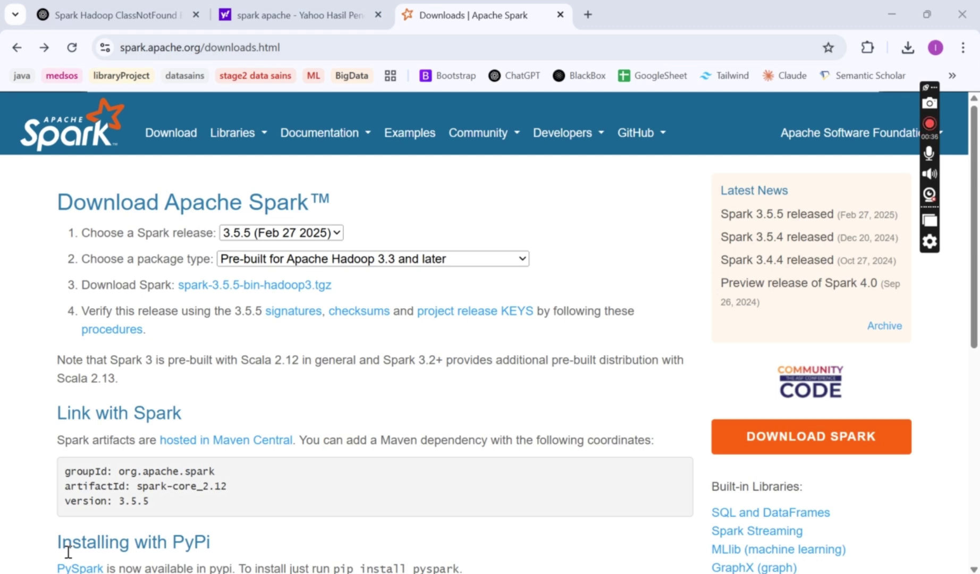
# Switch to Notepad and review the hardware requirements (Perangkat Keras) in the note on Spark installation prerequisites.
pyautogui.scroll(-1, 68, 553)
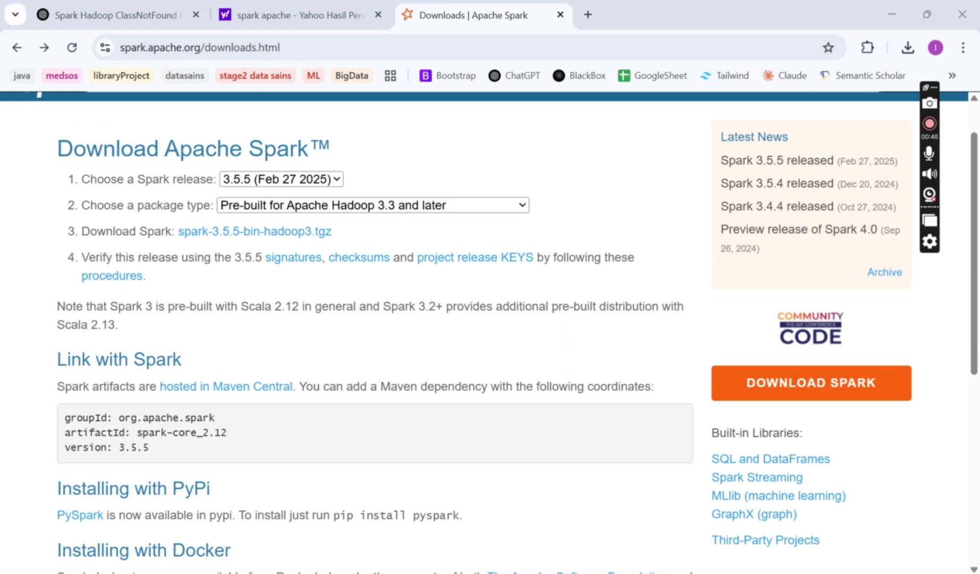
pyautogui.press('super')
pyautogui.click(325, 178)
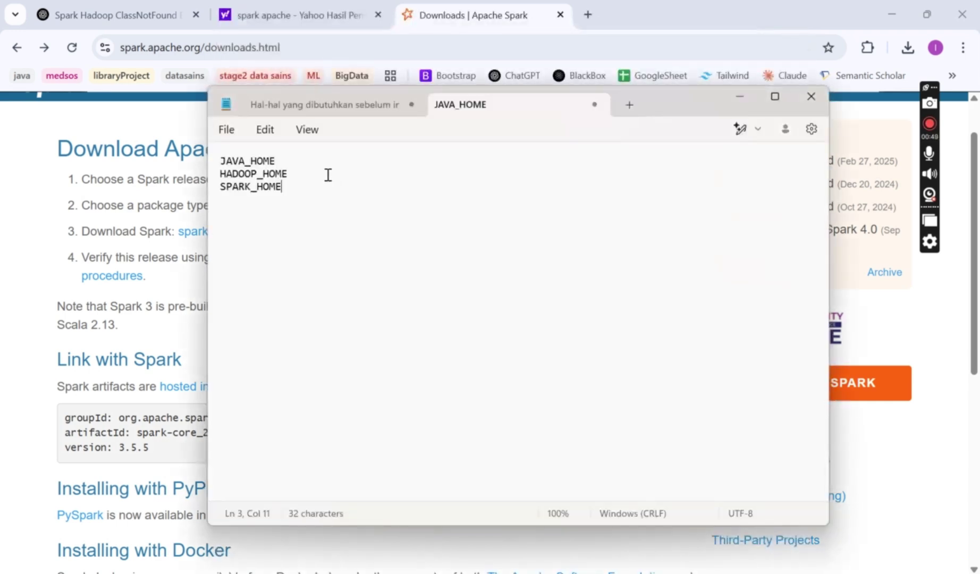
pyautogui.click(349, 108)
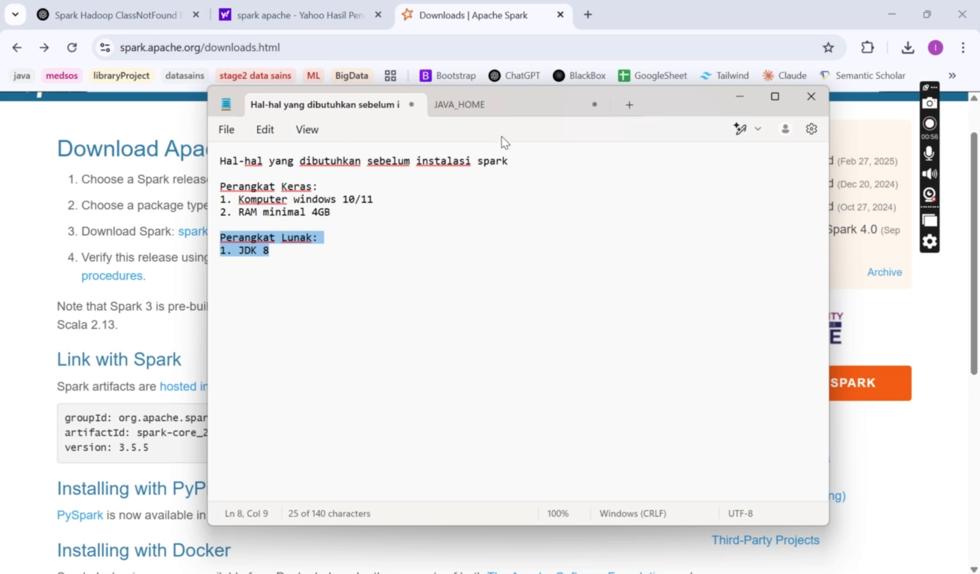
pyautogui.click(306, 243)
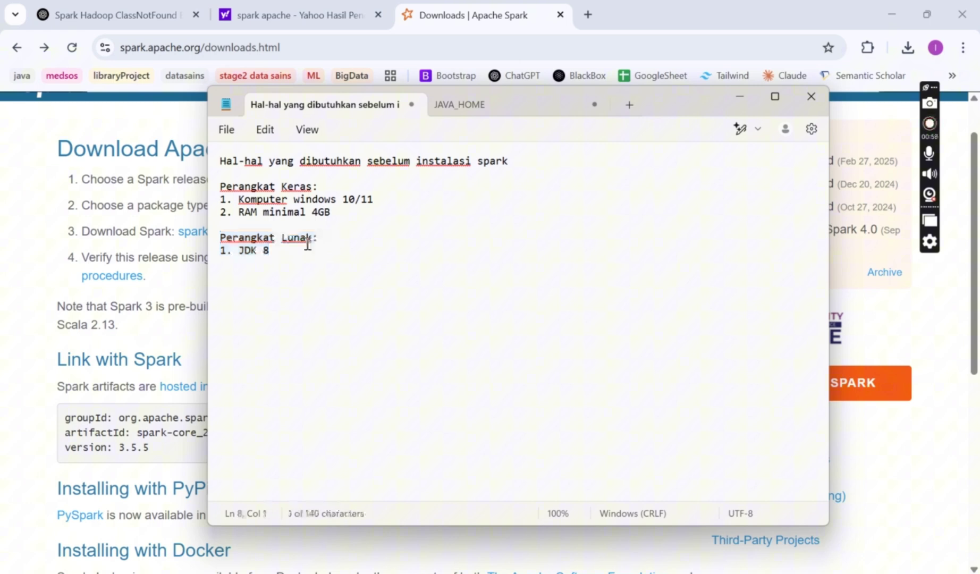
pyautogui.moveTo(319, 239); pyautogui.dragTo(287, 241)
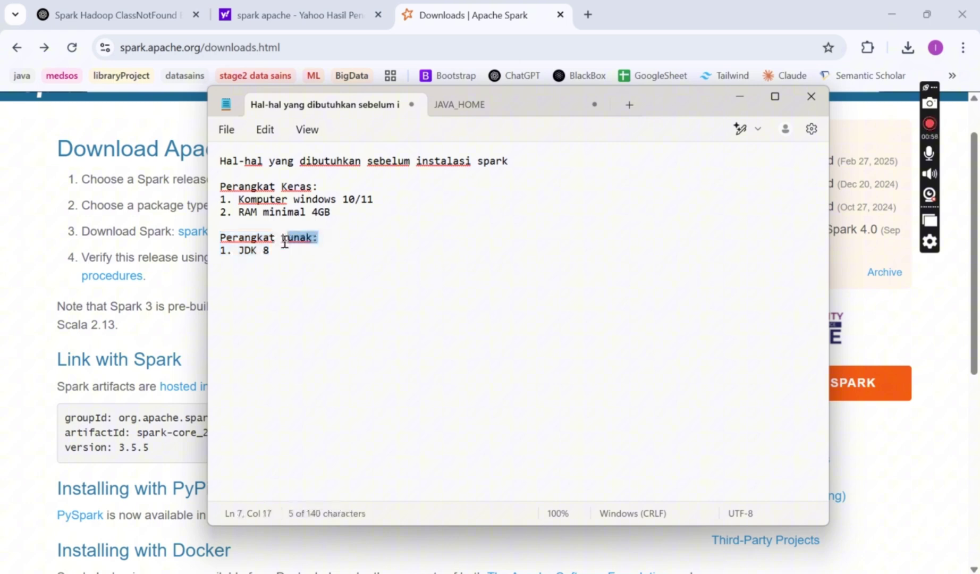
pyautogui.moveTo(332, 213); pyautogui.dragTo(220, 200)
pyautogui.click(341, 213)
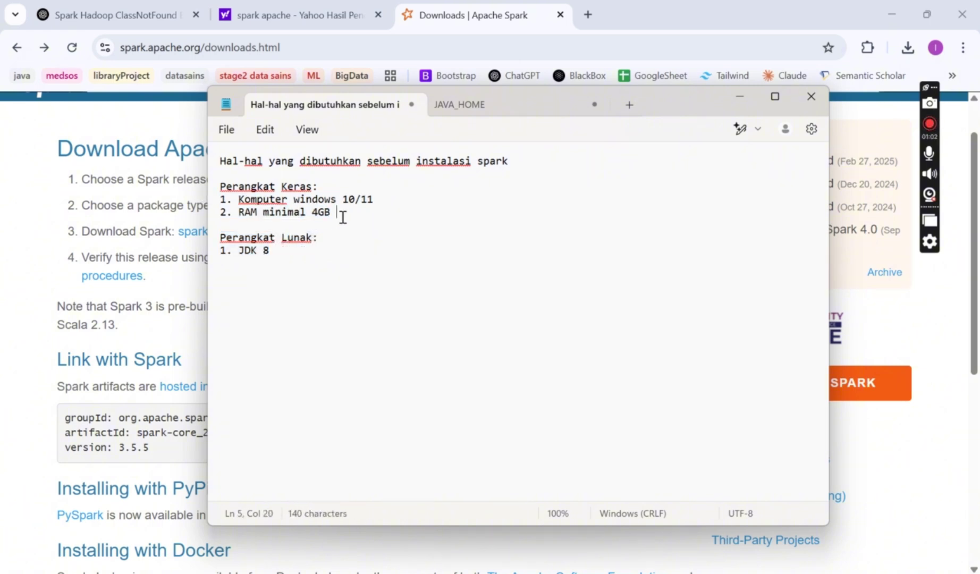
pyautogui.moveTo(374, 199); pyautogui.dragTo(212, 187)
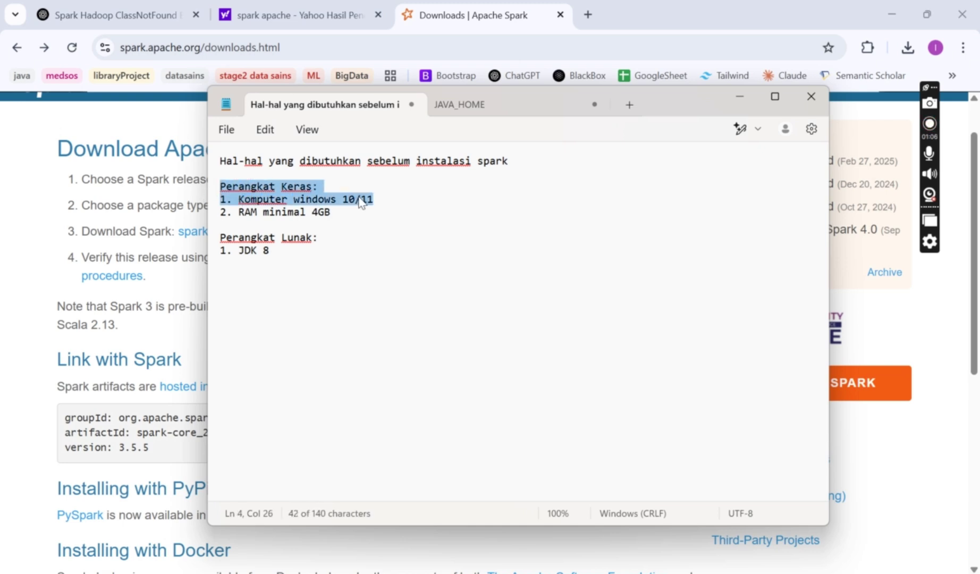
pyautogui.moveTo(338, 214); pyautogui.dragTo(215, 219)
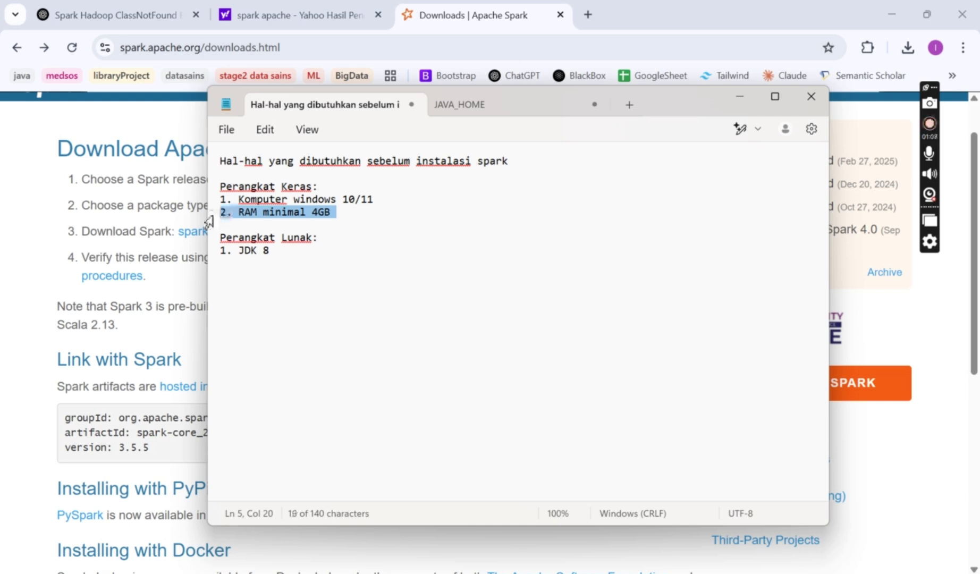
pyautogui.click(337, 212)
pyautogui.click(329, 212)
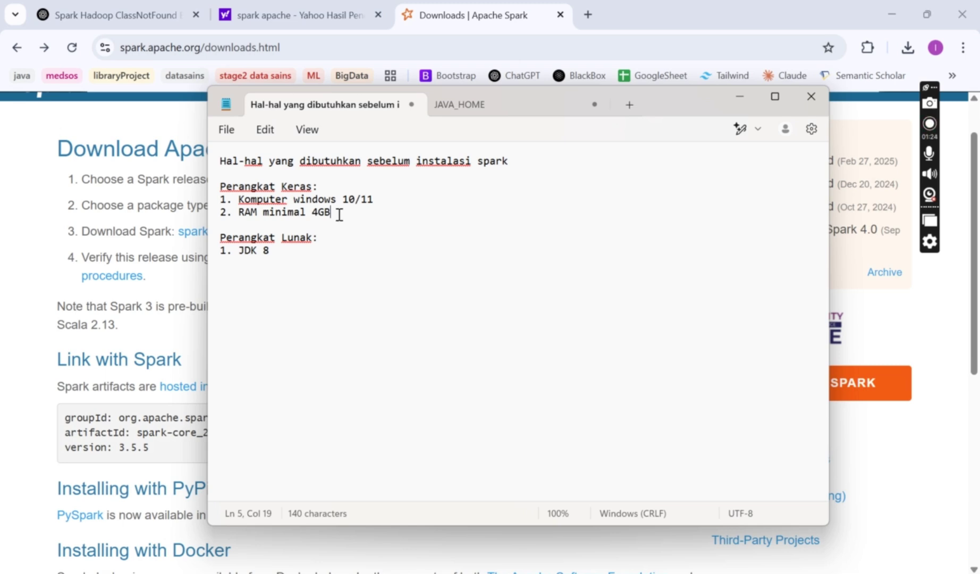
# Examine the software requirements (Perangkat Lunak) listed in the Spark prerequisites note, including the JDK entry.
pyautogui.moveTo(300, 249); pyautogui.dragTo(189, 225)
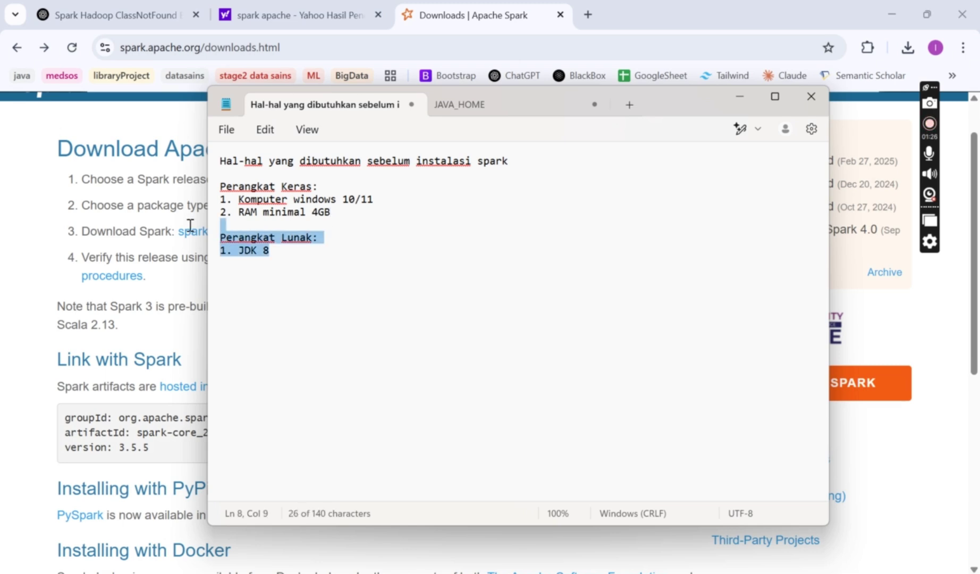
pyautogui.moveTo(273, 257); pyautogui.dragTo(204, 237)
pyautogui.click(276, 255)
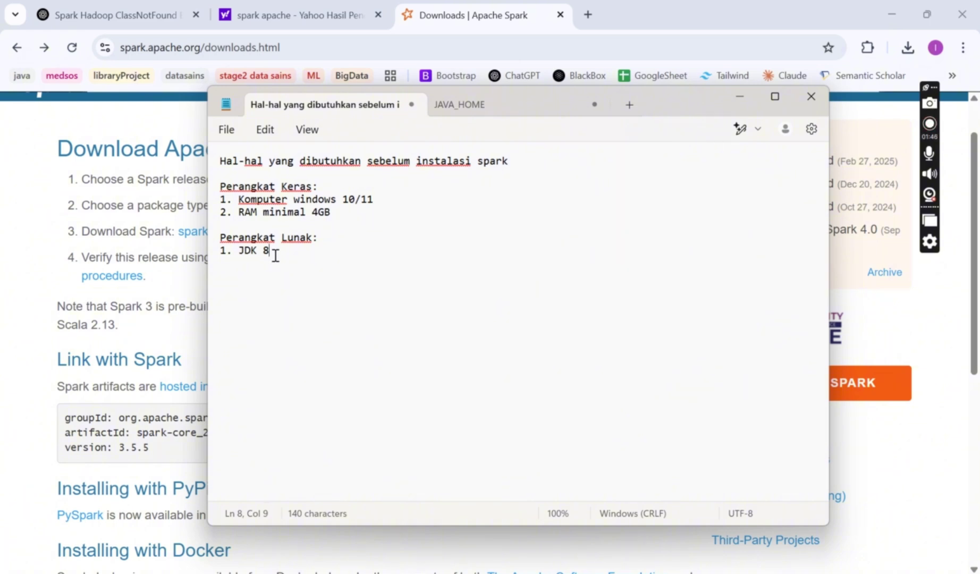
pyautogui.moveTo(275, 255); pyautogui.dragTo(235, 250)
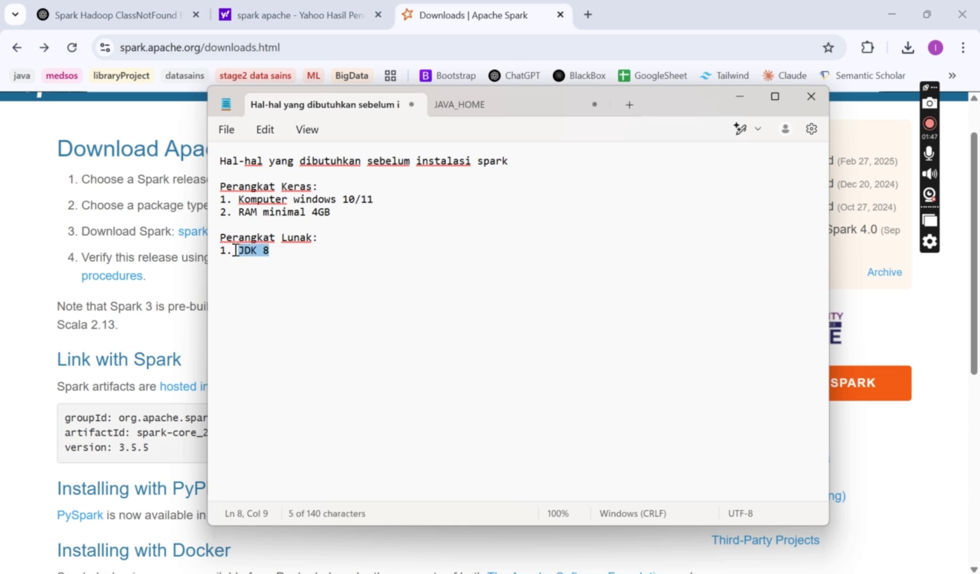
pyautogui.click(265, 253)
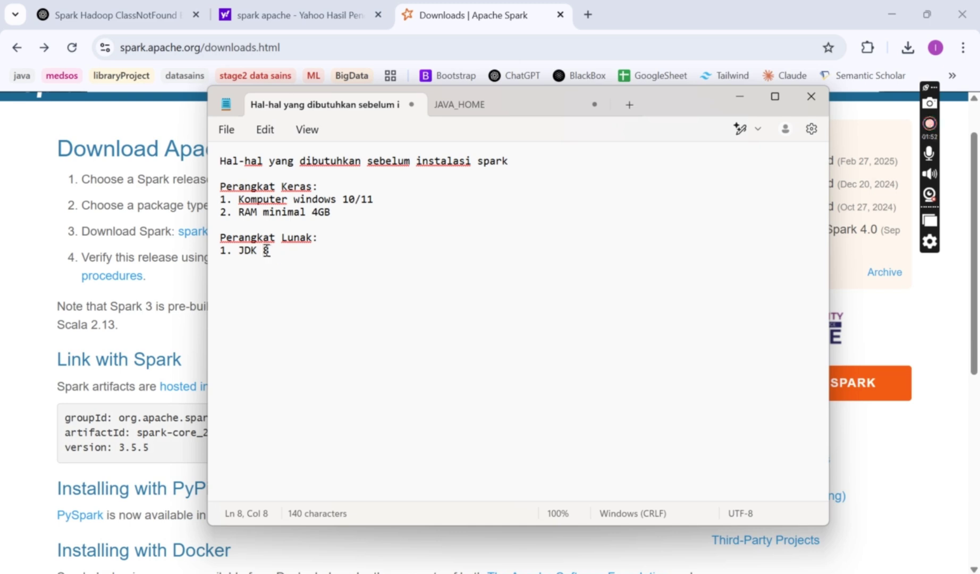
pyautogui.moveTo(271, 252); pyautogui.dragTo(240, 251)
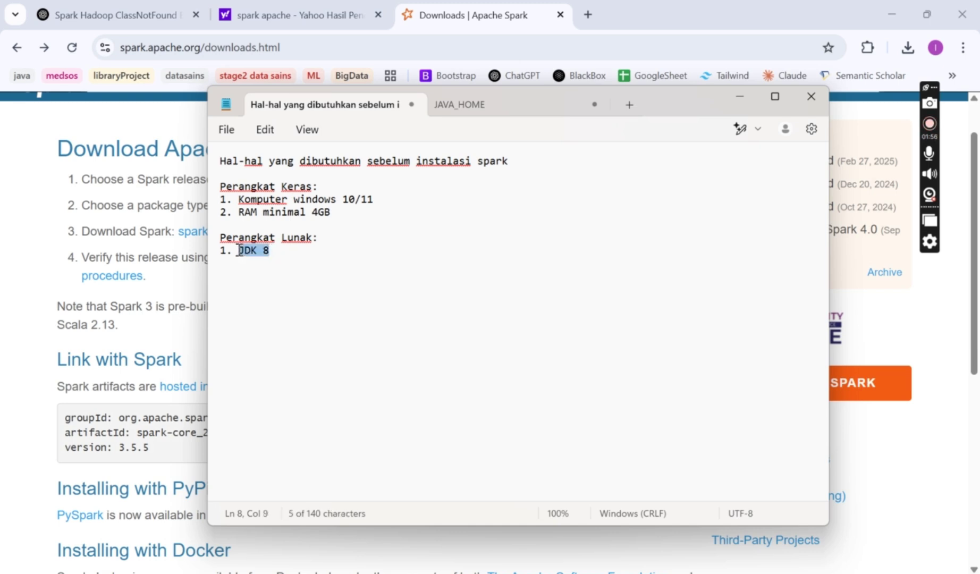
pyautogui.click(271, 263)
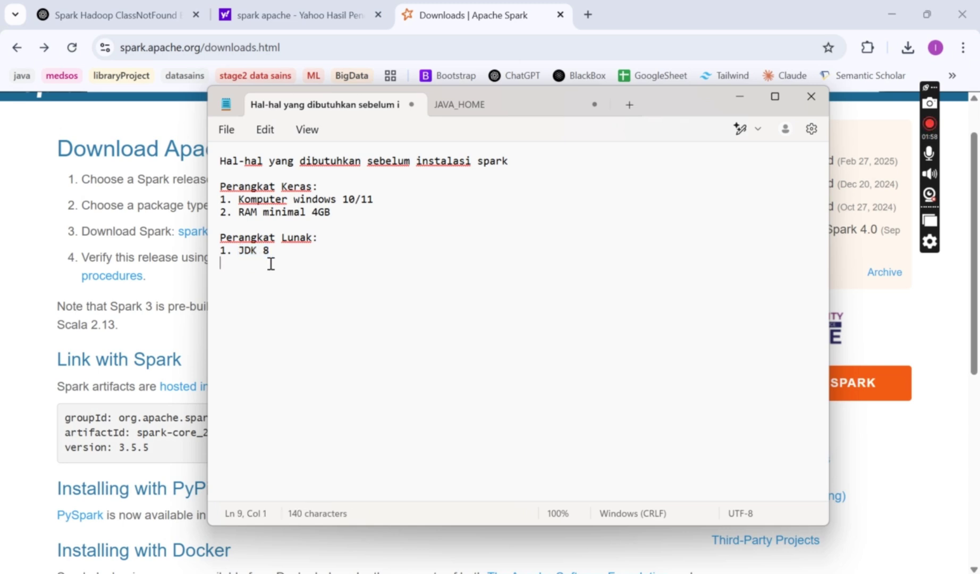
pyautogui.press('Down')
pyautogui.hotkey('shift', 'Up')
pyautogui.hotkey('shift', 'Up')
pyautogui.hotkey('shift', 'Up')
pyautogui.hotkey('shift', 'Up')
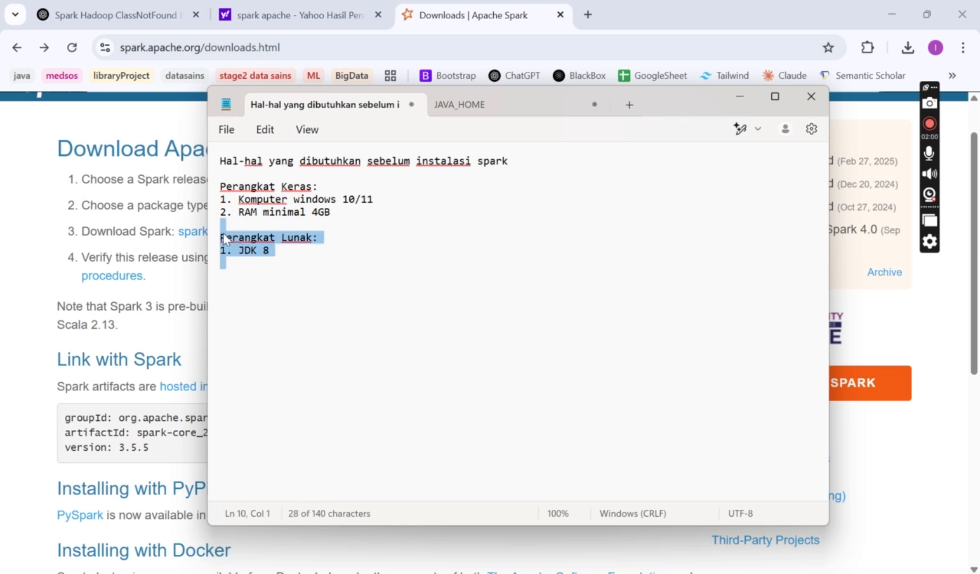
pyautogui.click(227, 269)
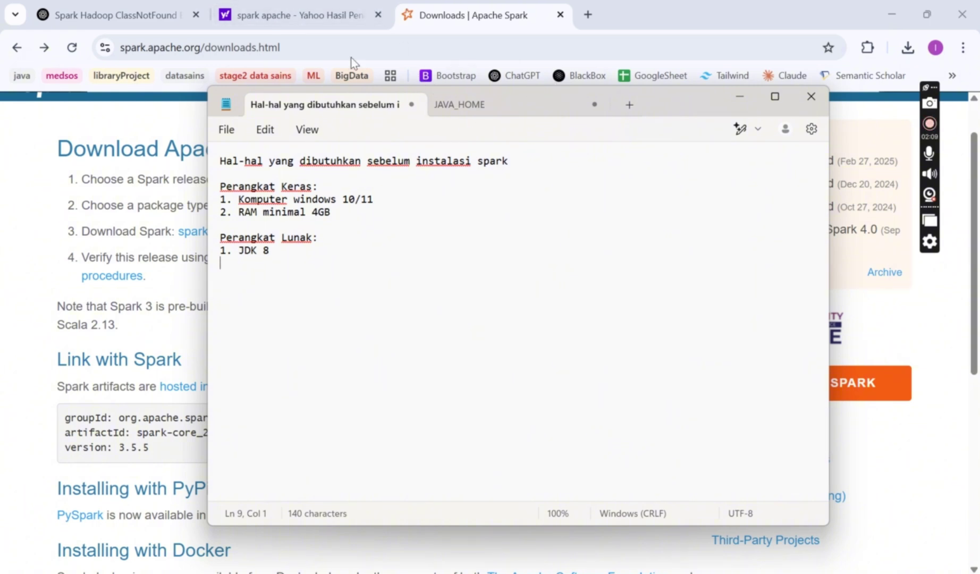
# Switch back to the browser, open the Apache Spark site from the "spark apache" search results and go to its Download page.
pyautogui.click(32, 171)
pyautogui.scroll(1, 110, 192)
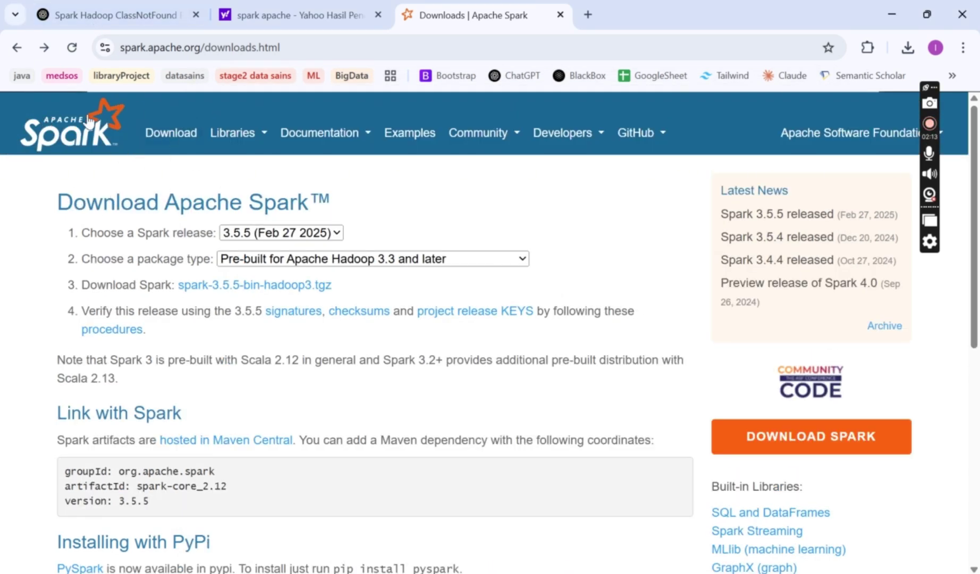
pyautogui.click(72, 140)
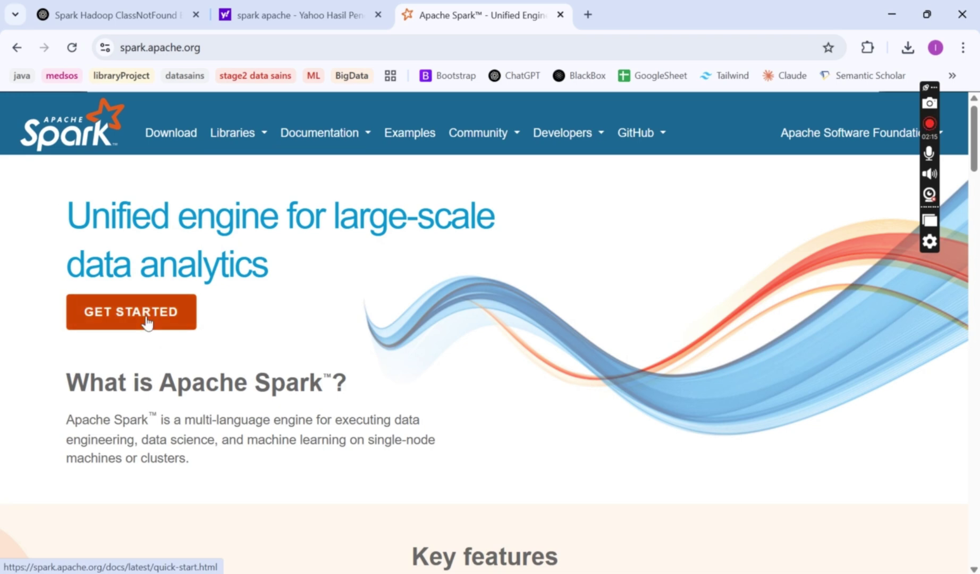
pyautogui.scroll(-2, 227, 154)
pyautogui.click(313, 13)
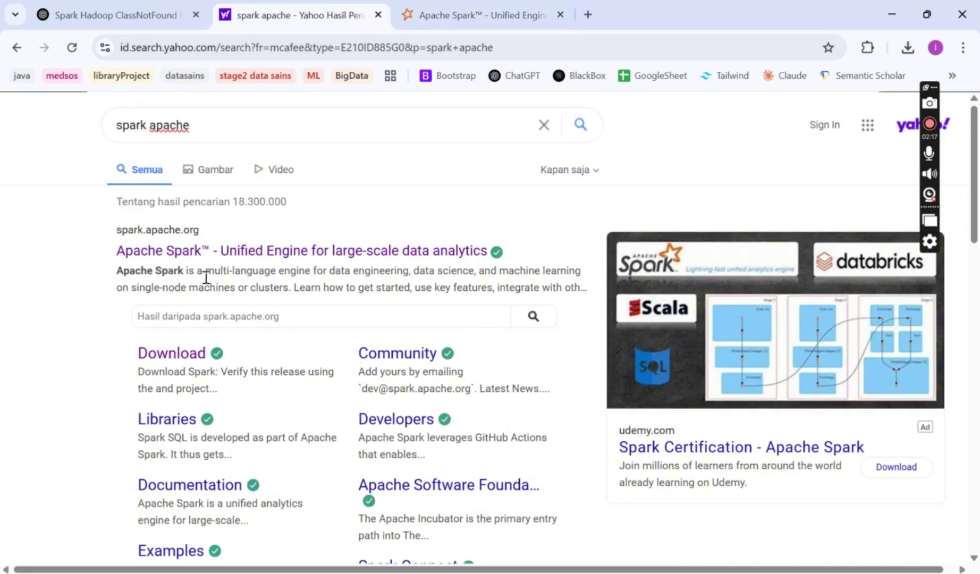
pyautogui.click(198, 256)
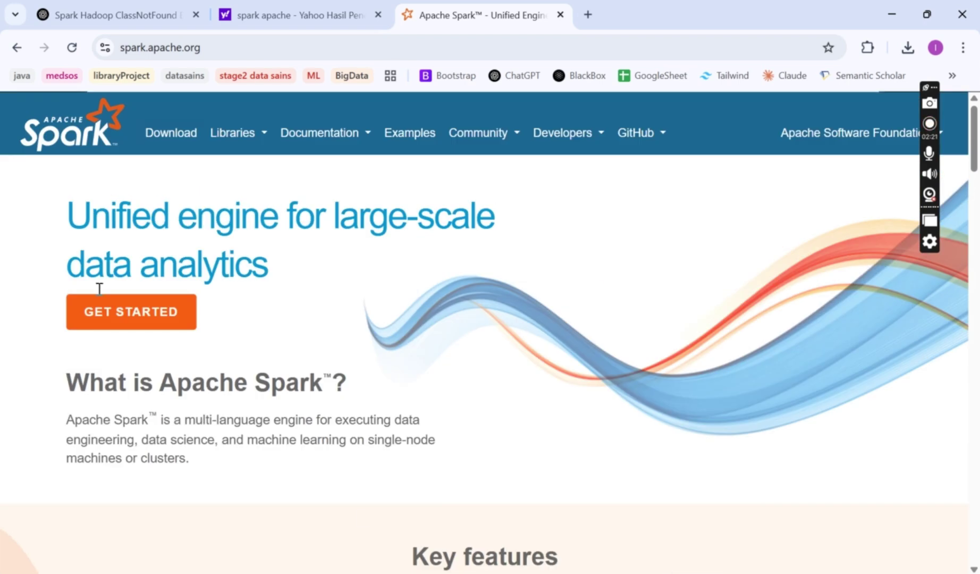
pyautogui.click(184, 143)
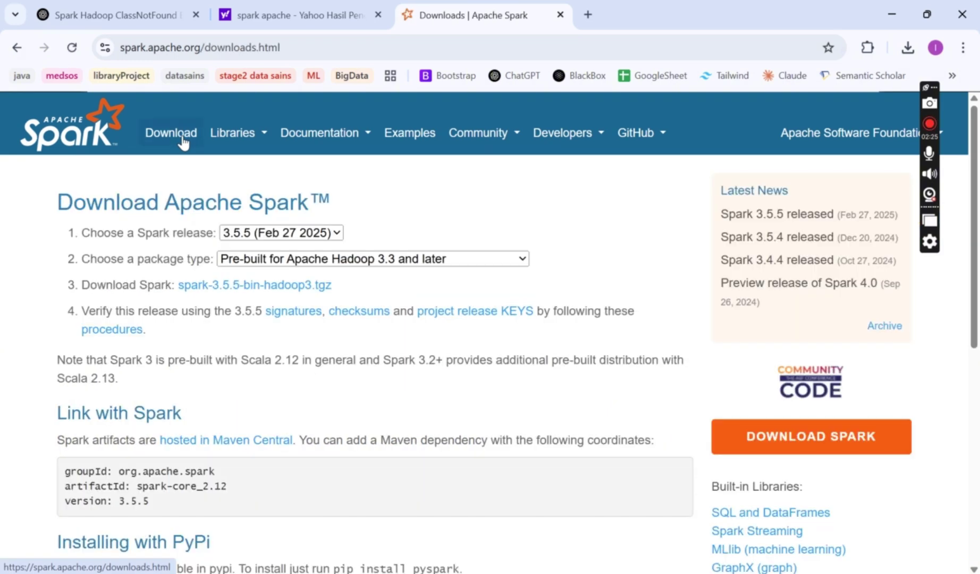
# Choose Spark release 3.5.5 (Feb 27 2025) and look over the available package types.
pyautogui.scroll(-1, 184, 253)
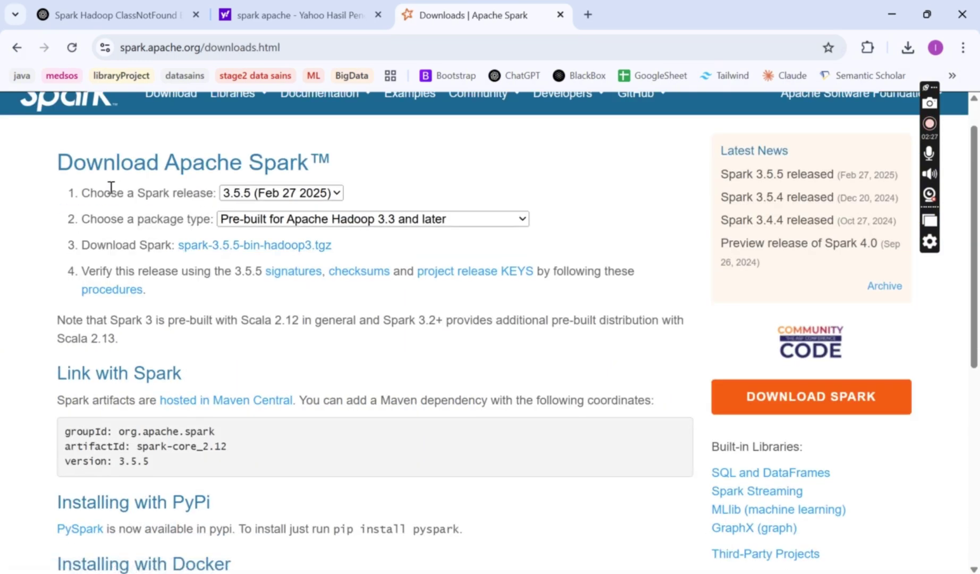
pyautogui.click(241, 194)
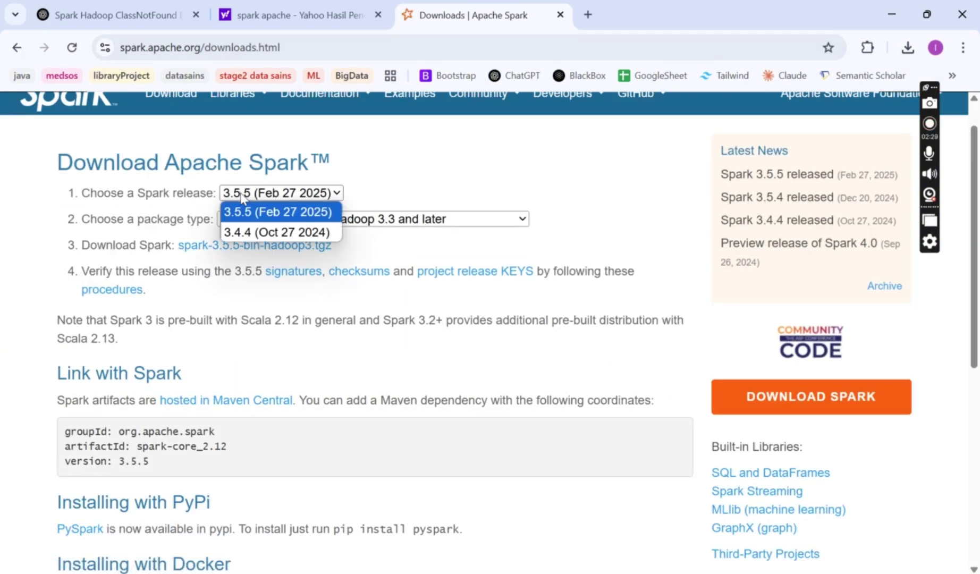
pyautogui.click(246, 216)
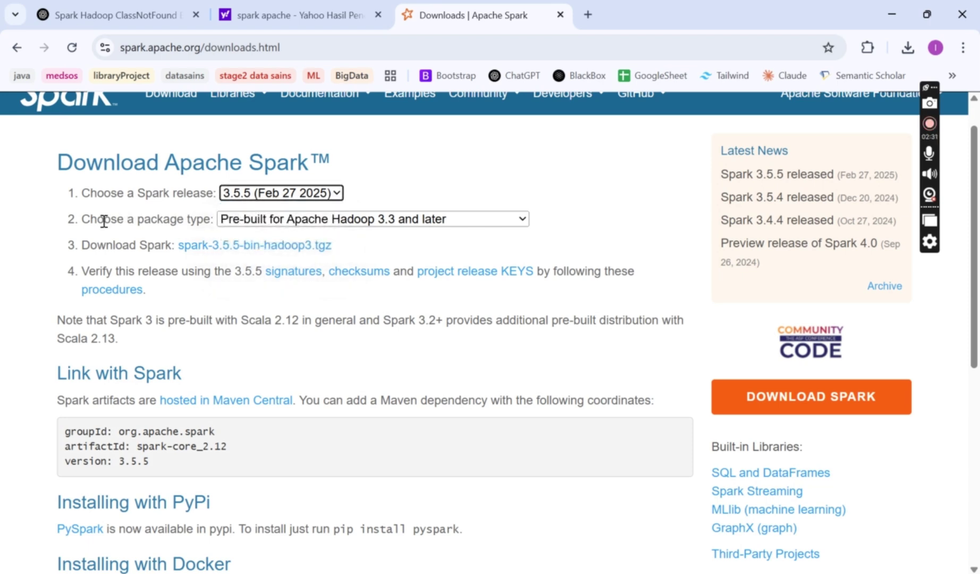
pyautogui.moveTo(104, 220); pyautogui.dragTo(187, 220)
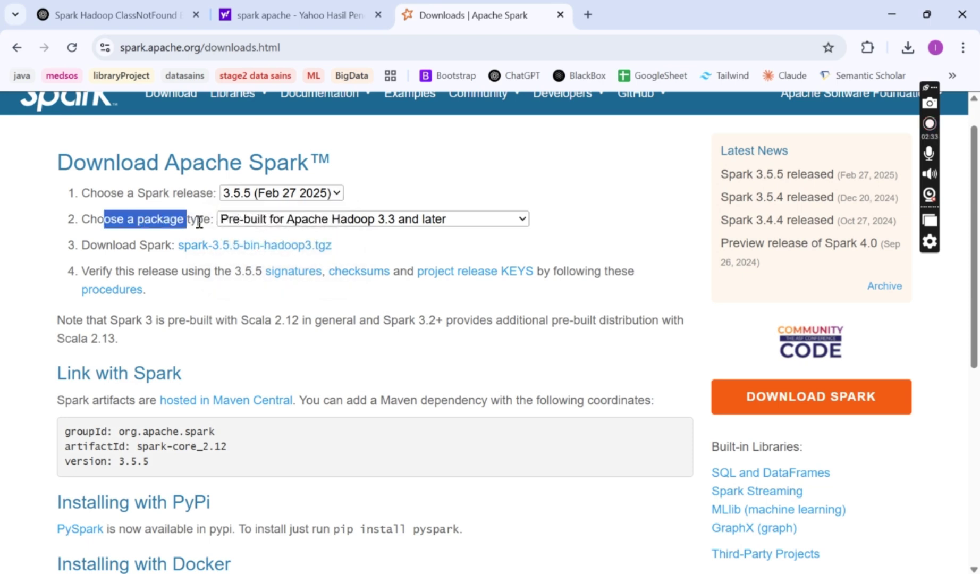
pyautogui.click(256, 222)
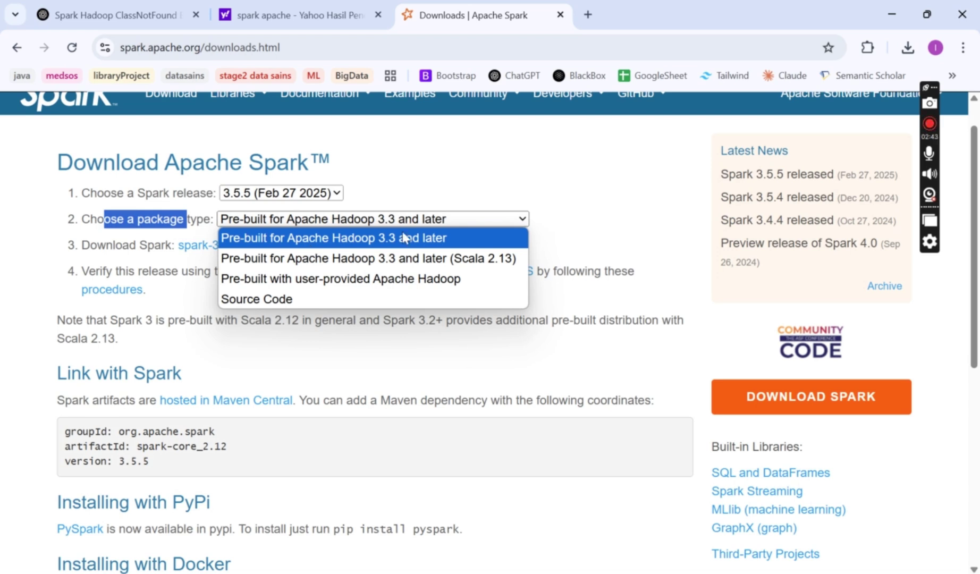
pyautogui.click(377, 206)
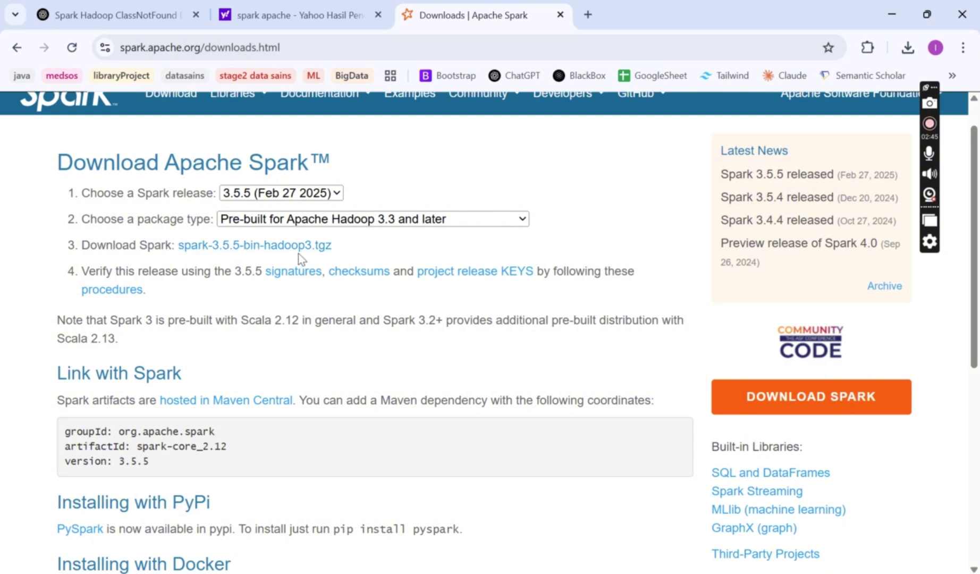
# Set the package type to "Pre-built with user-provided Apache Hadoop" and compare it with the other package options.
pyautogui.click(377, 221)
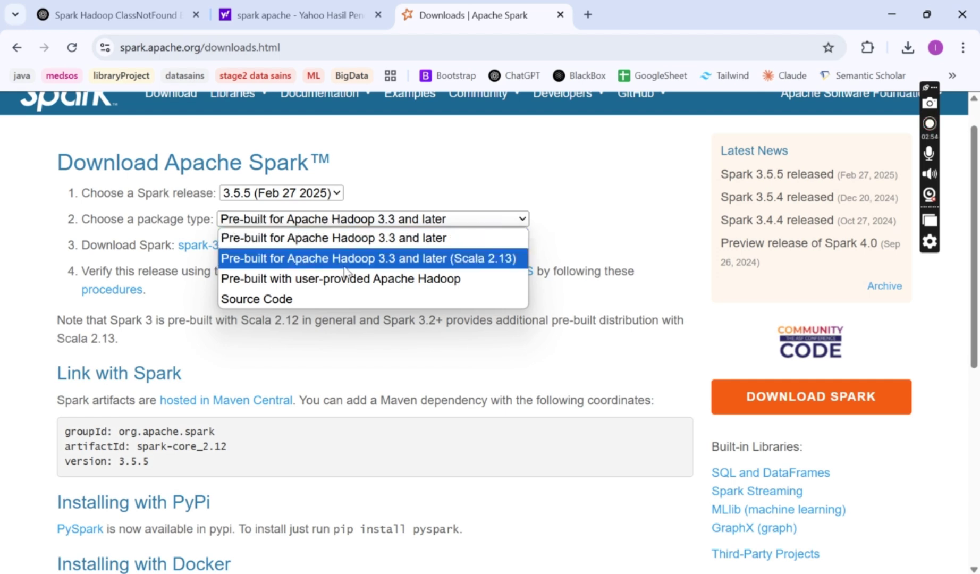
pyautogui.click(361, 280)
pyautogui.click(362, 218)
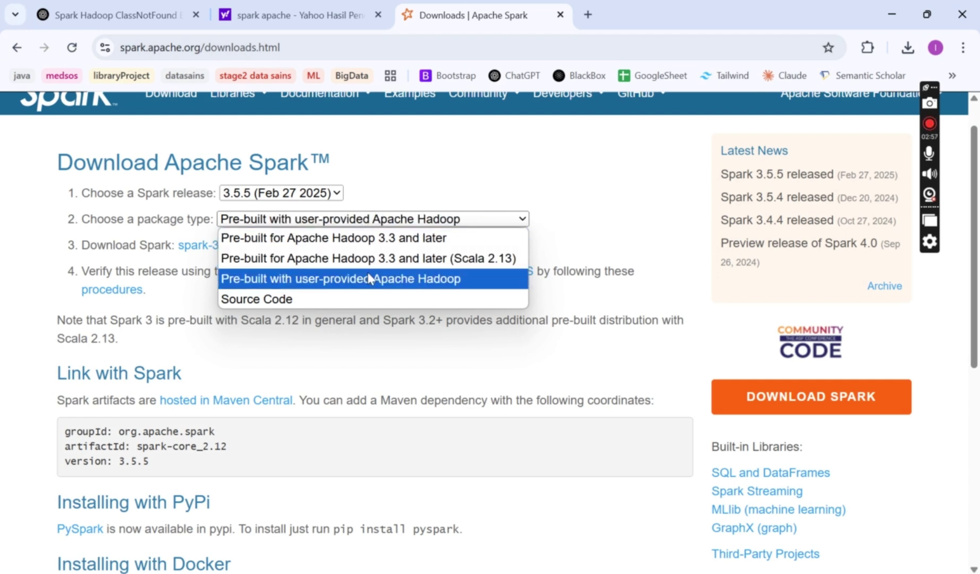
pyautogui.click(371, 278)
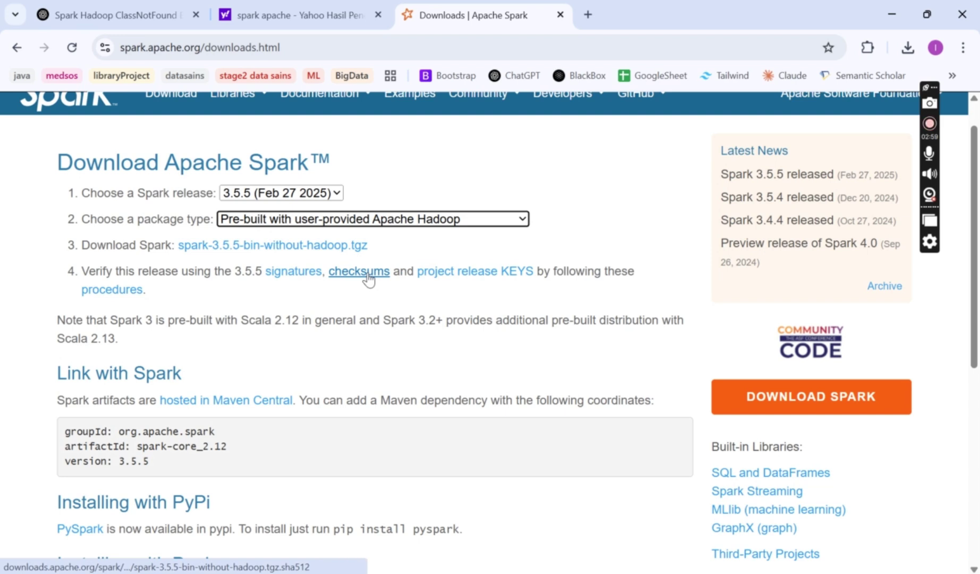
pyautogui.click(409, 222)
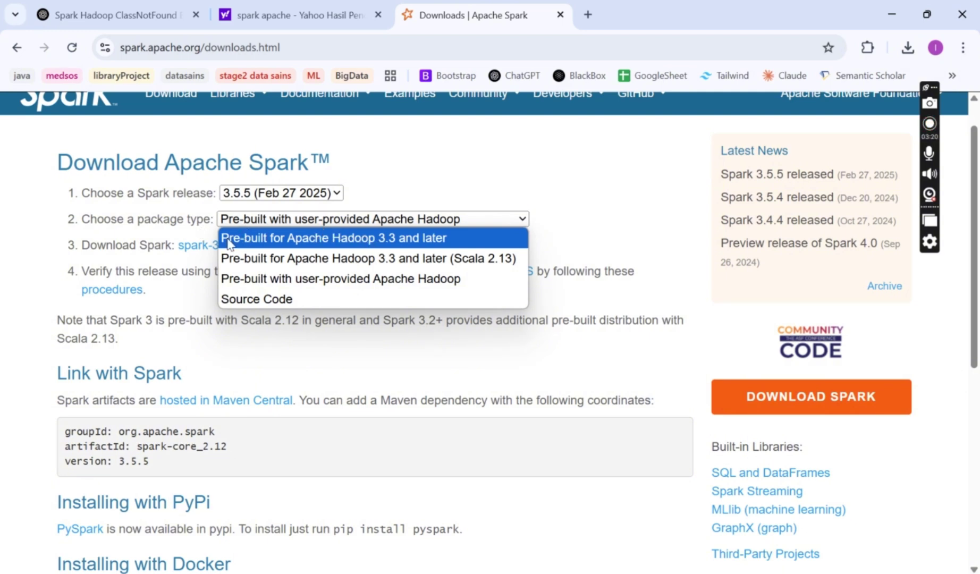
pyautogui.click(482, 203)
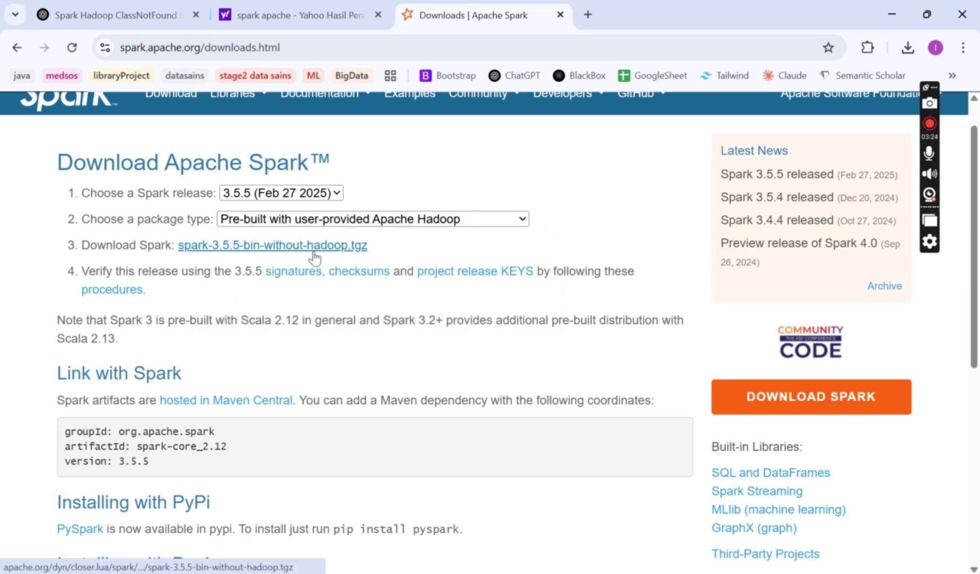
# Set the package type to "Pre-built for Apache Hadoop 3.3 and later" and open the mirror page for spark-3.5.5-bin-hadoop3.tgz.
pyautogui.click(352, 219)
pyautogui.click(347, 235)
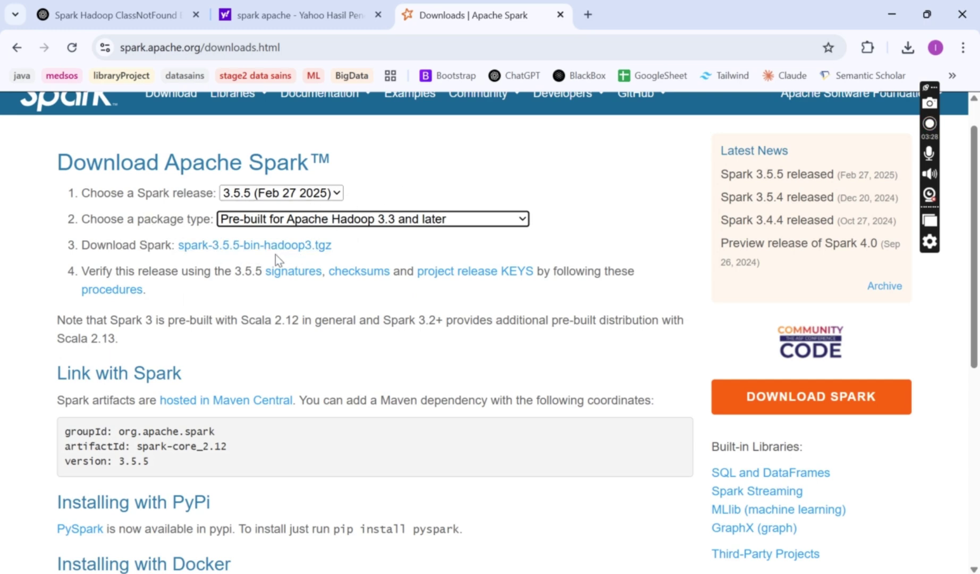
pyautogui.click(256, 248)
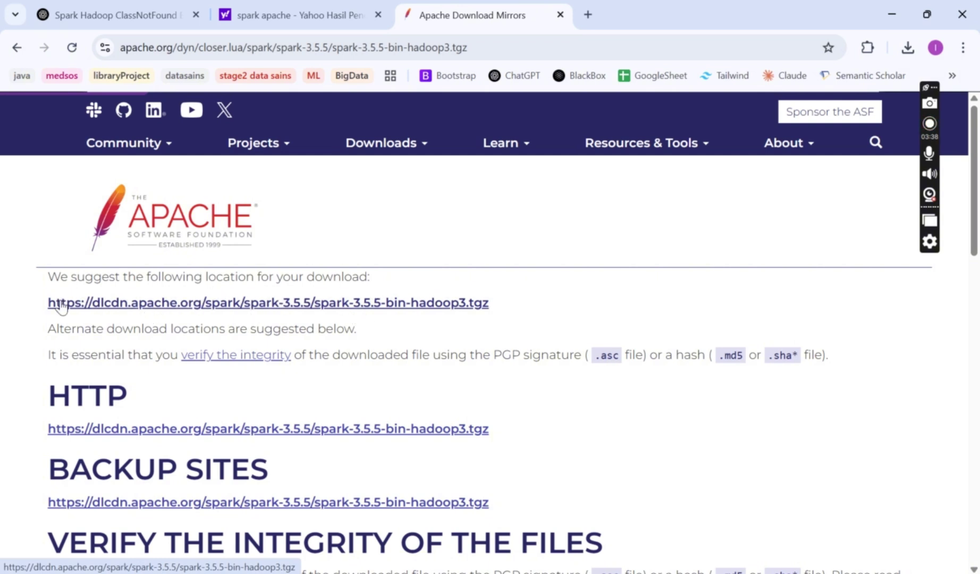
# Start downloading spark-3.5.5-bin-hadoop3.tgz from the suggested mirror and cancel the duplicate download.
pyautogui.click(365, 304)
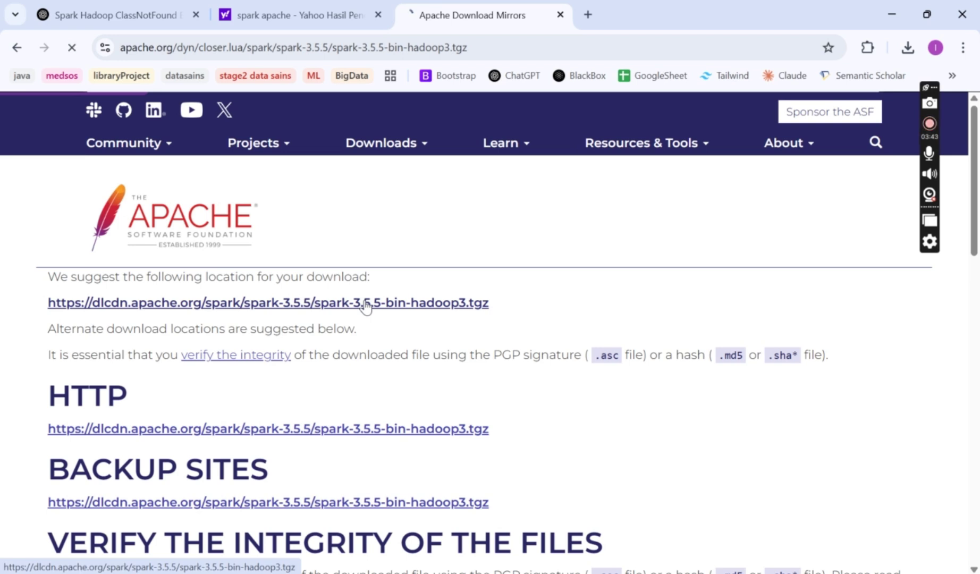
pyautogui.click(903, 55)
pyautogui.click(868, 116)
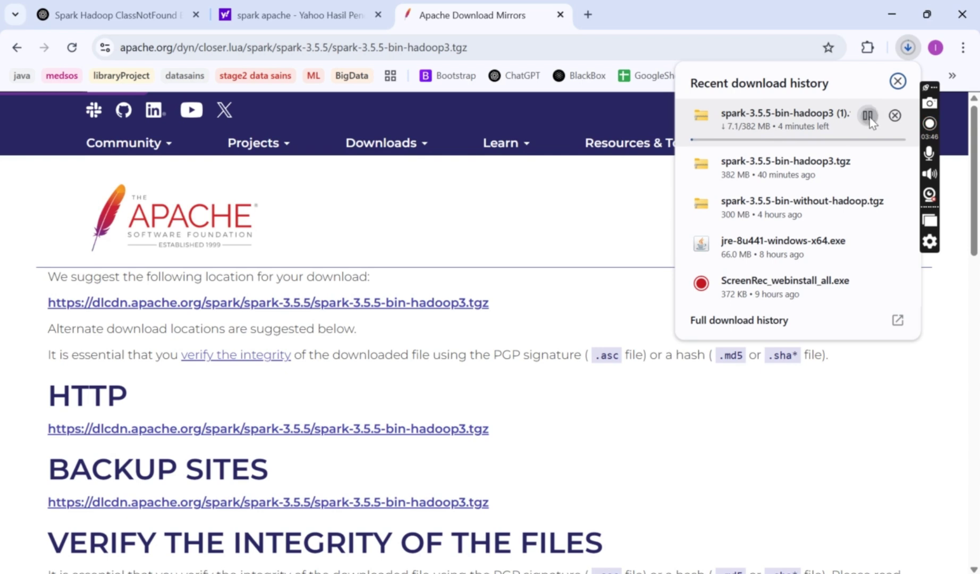
pyautogui.click(895, 116)
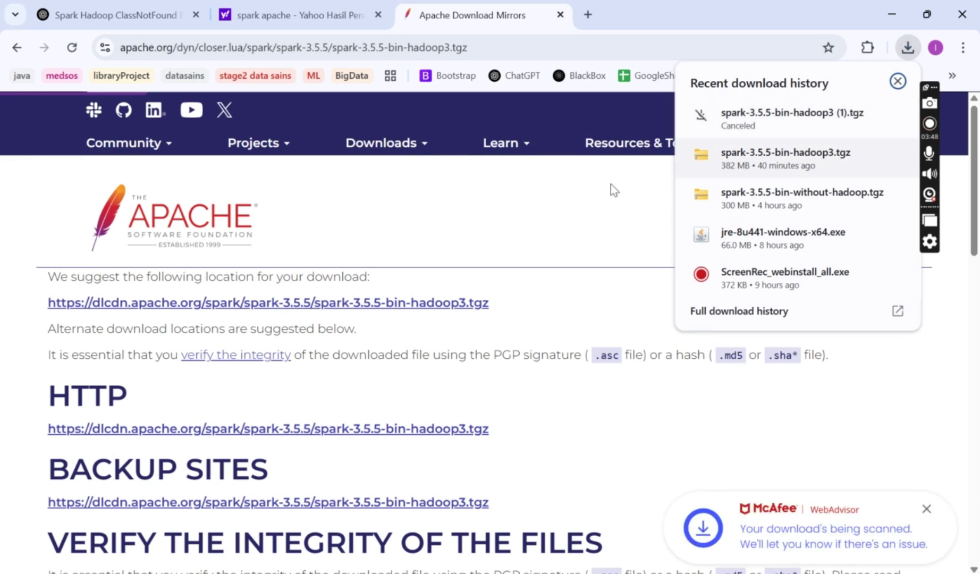
# Switch to File Explorer's Downloads folder and select the spark-3.5.5-bin-hadoop3.tgz archive.
pyautogui.click(397, 530)
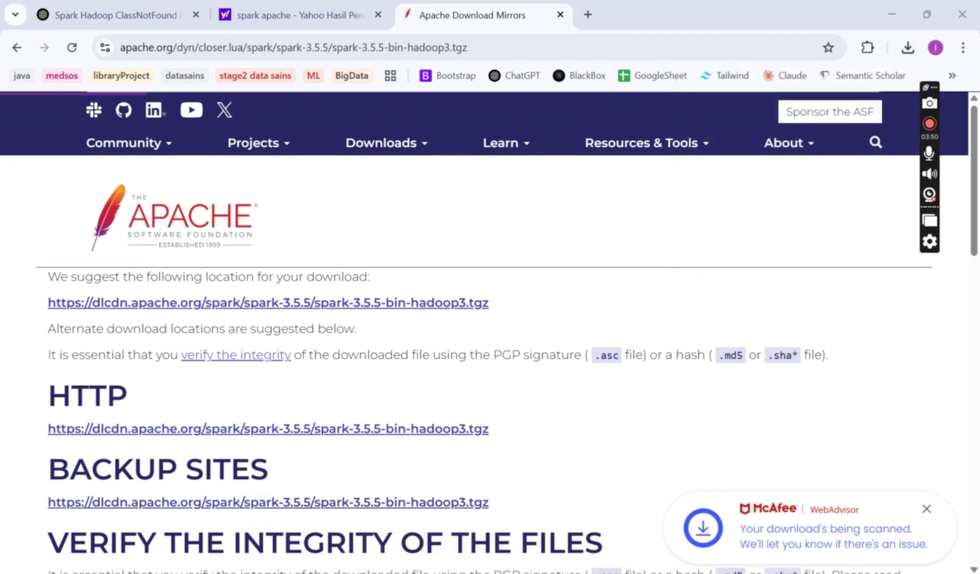
pyautogui.click(412, 510)
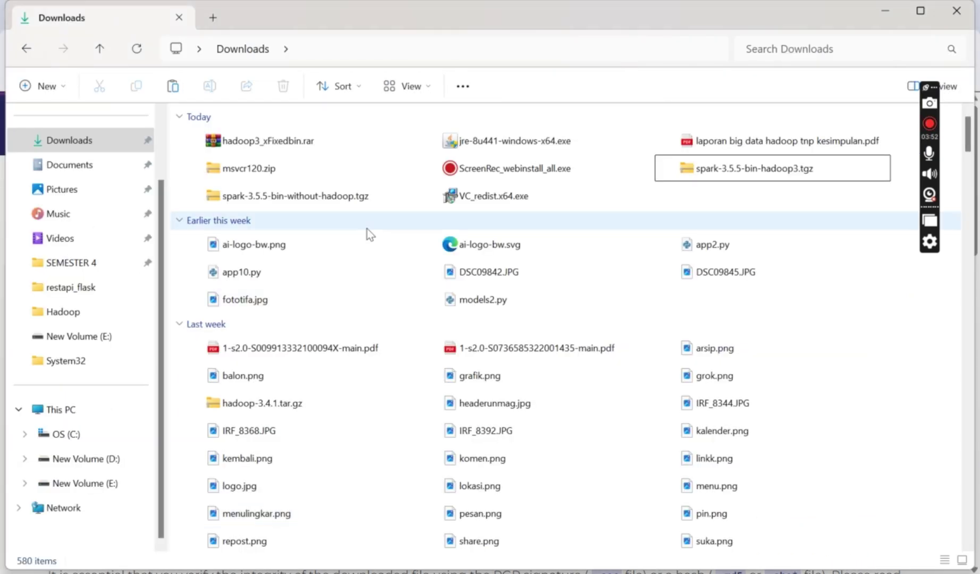
pyautogui.click(723, 169)
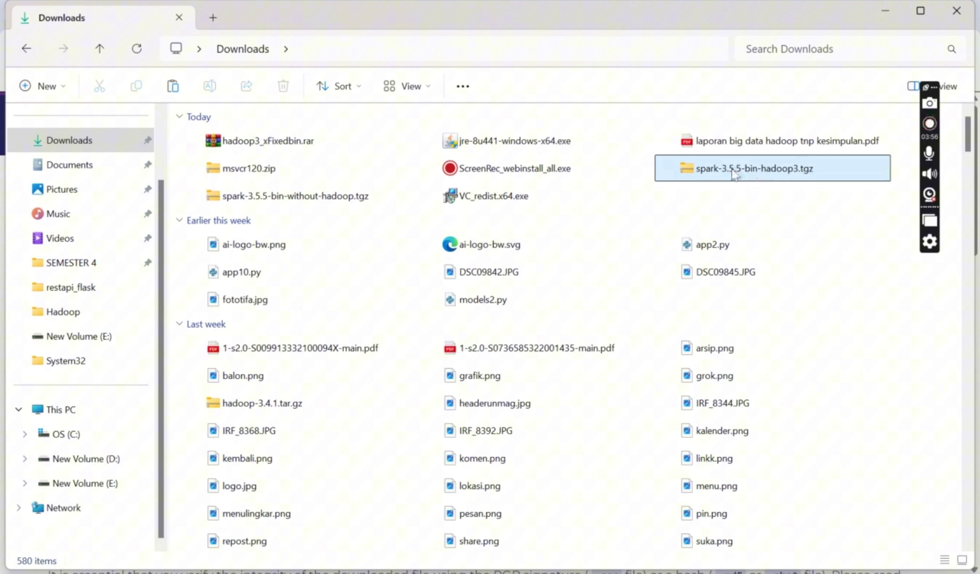
# Try extracting the Spark archive with New Volume (E:) as the destination, and cancel the extraction.
pyautogui.rightClick(733, 173)
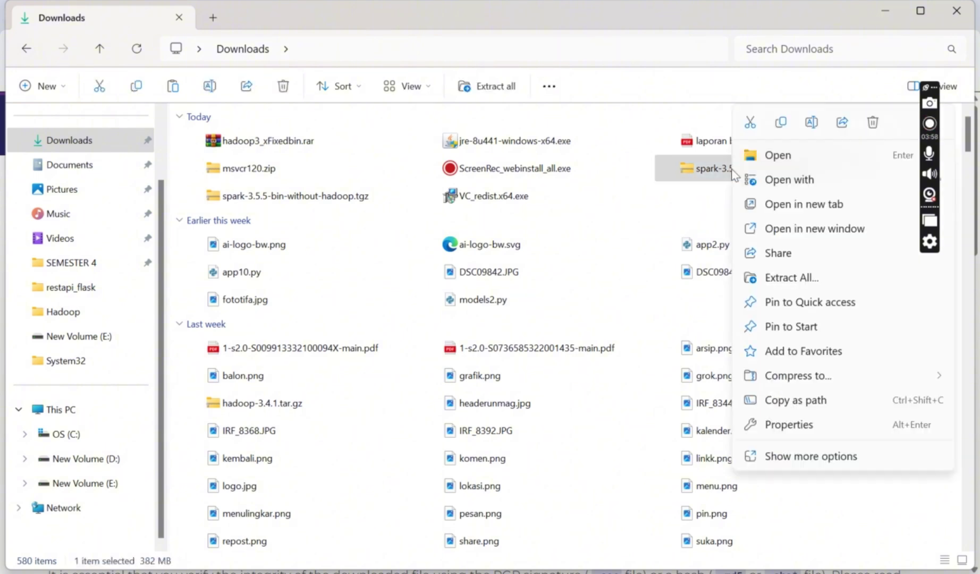
pyautogui.click(813, 279)
pyautogui.click(671, 218)
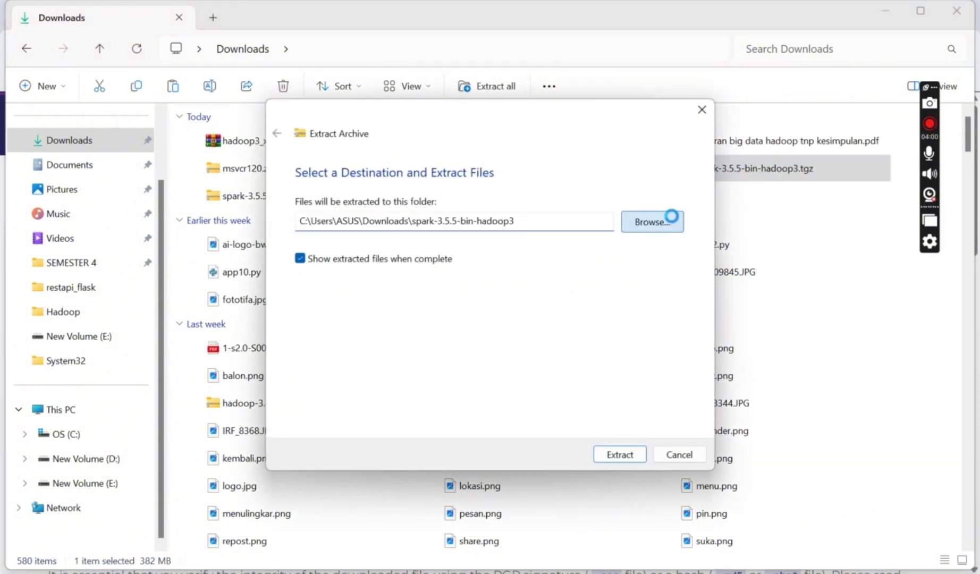
pyautogui.scroll(-1, 502, 348)
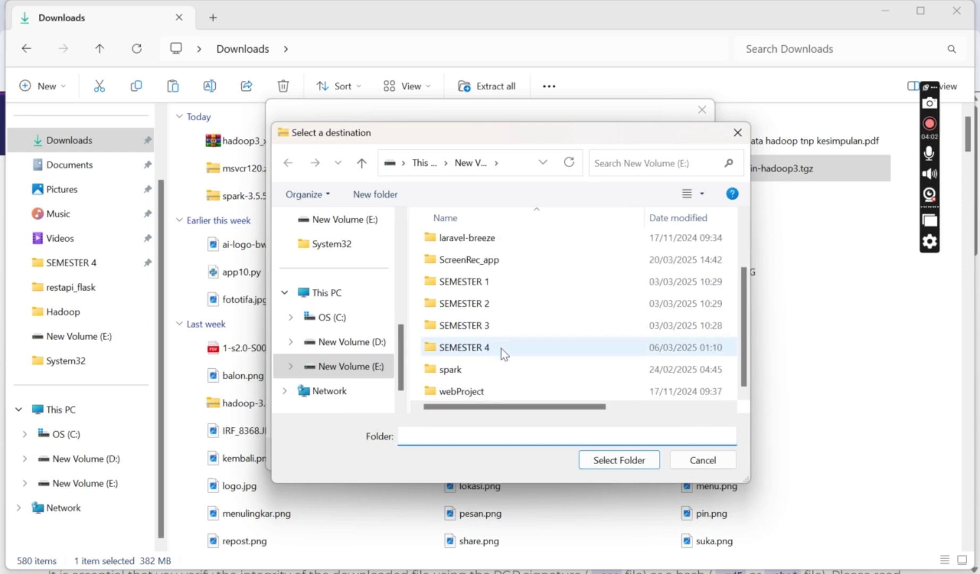
pyautogui.click(371, 368)
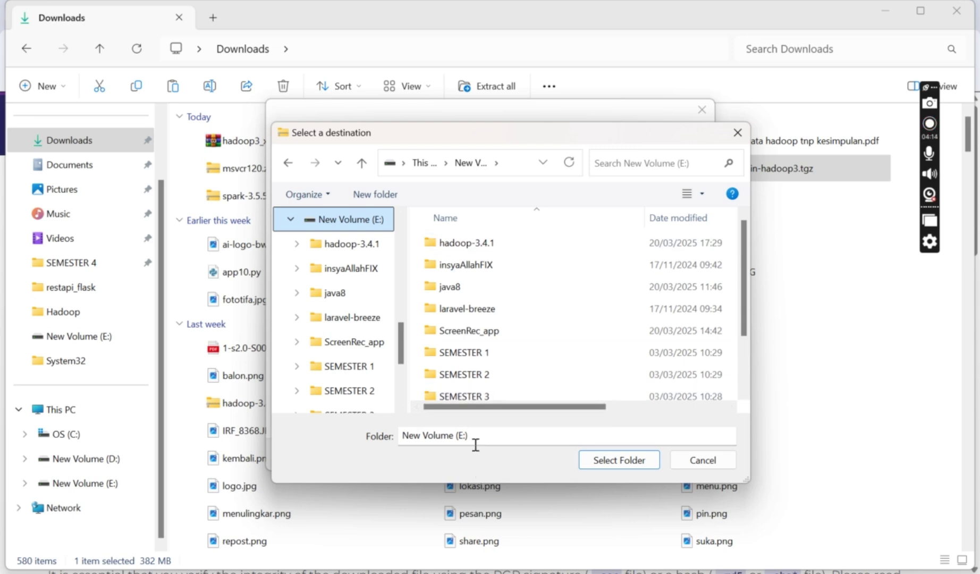
pyautogui.moveTo(476, 437); pyautogui.dragTo(403, 439)
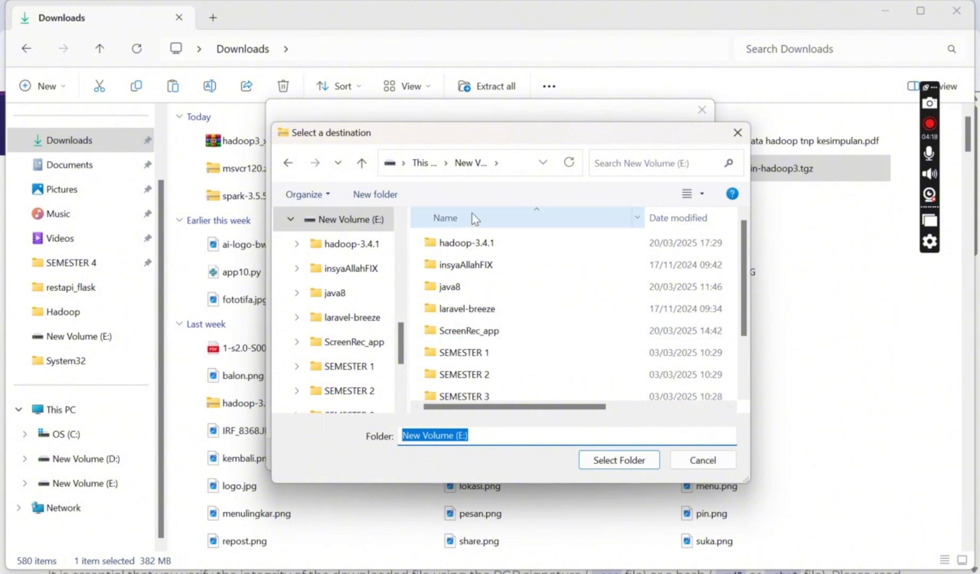
pyautogui.moveTo(463, 248)
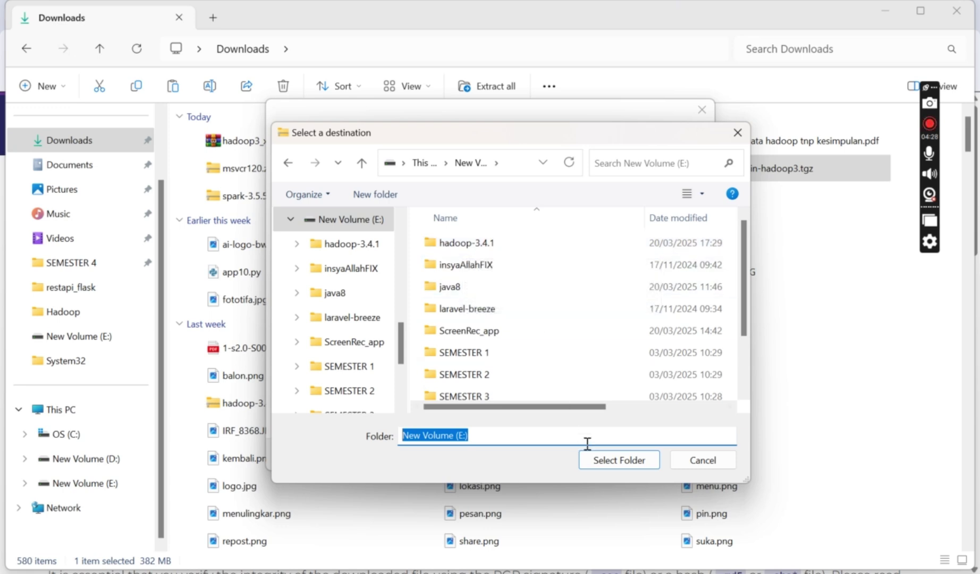
pyautogui.click(693, 464)
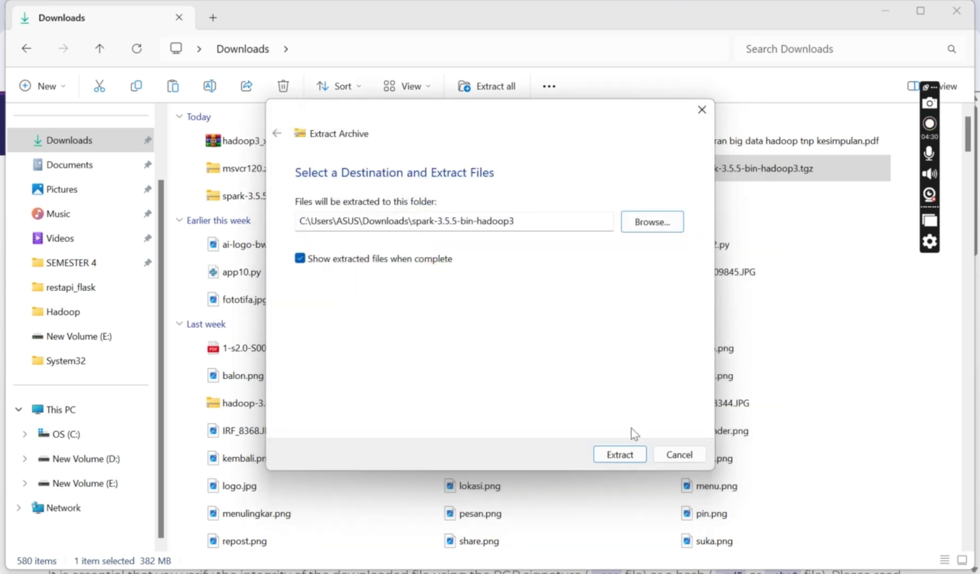
pyautogui.click(702, 117)
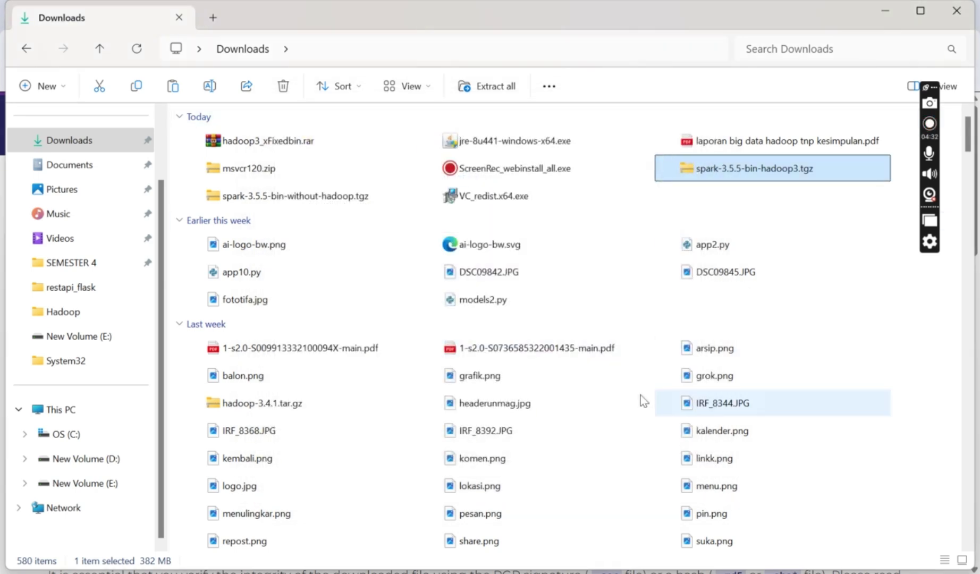
# Open the New Volume (E:) drive and edit the extracted Spark folder's name, keeping it as spark.
pyautogui.click(80, 483)
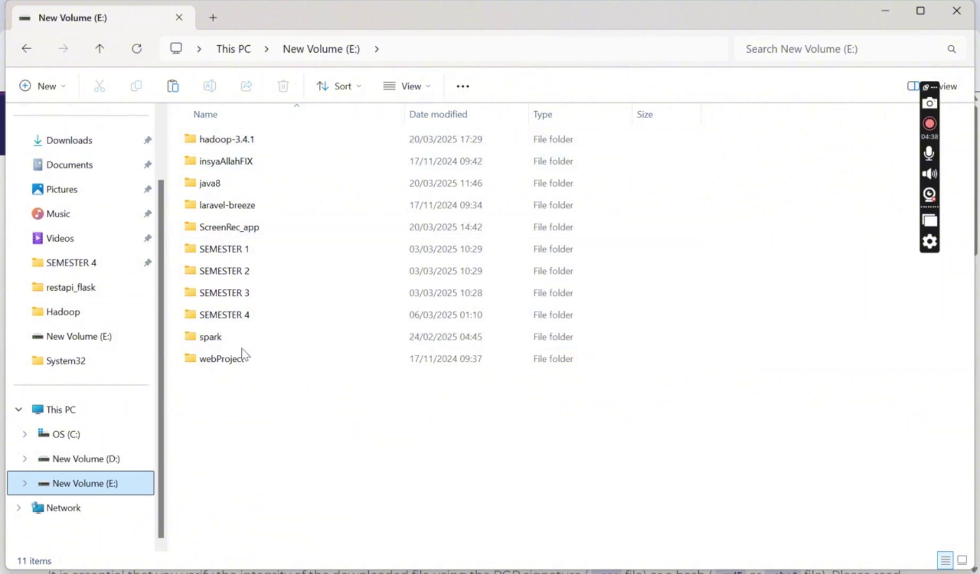
pyautogui.click(236, 334)
pyautogui.click(217, 338)
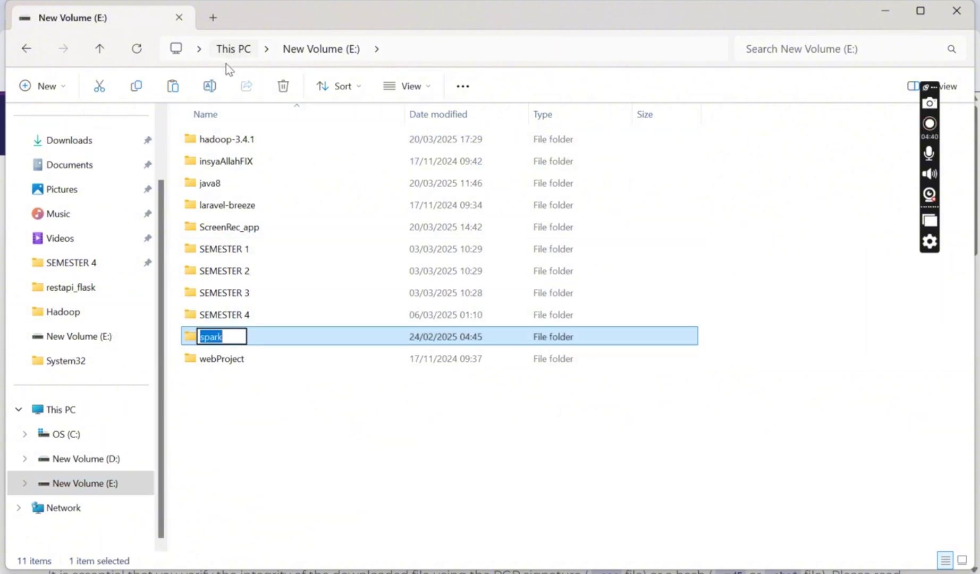
pyautogui.click(227, 337)
pyautogui.hotkey('alt', 'Tab')
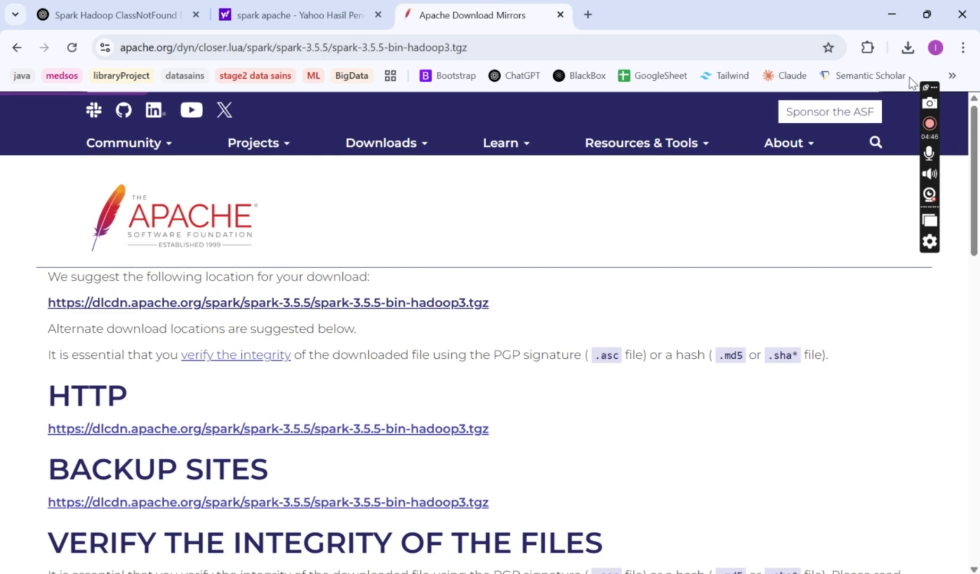
pyautogui.click(907, 55)
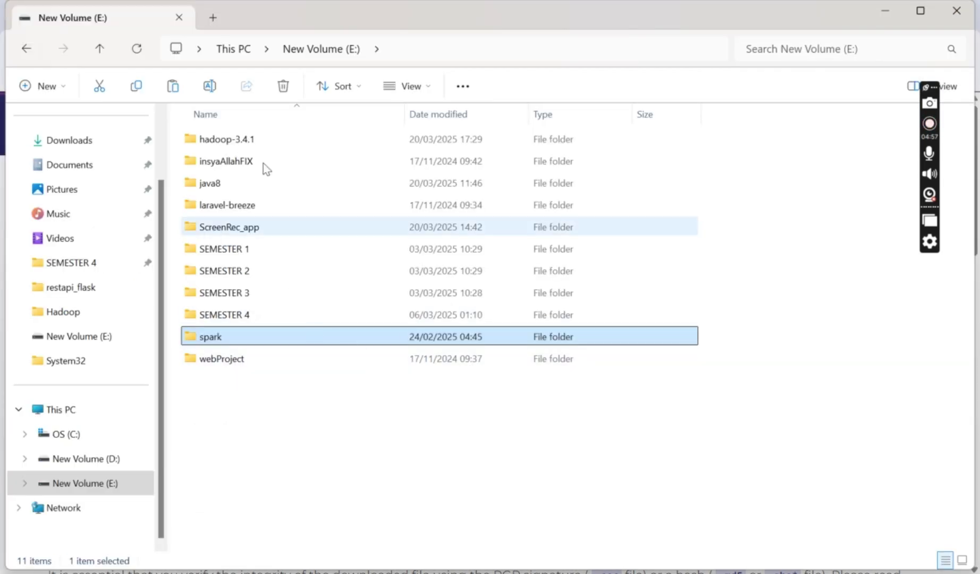
pyautogui.click(209, 85)
pyautogui.click(229, 333)
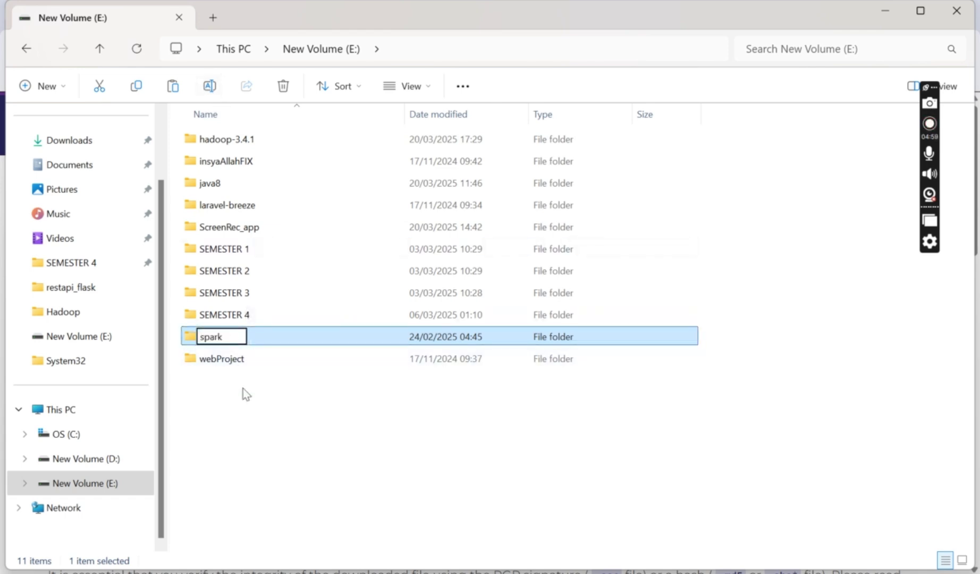
pyautogui.click(240, 394)
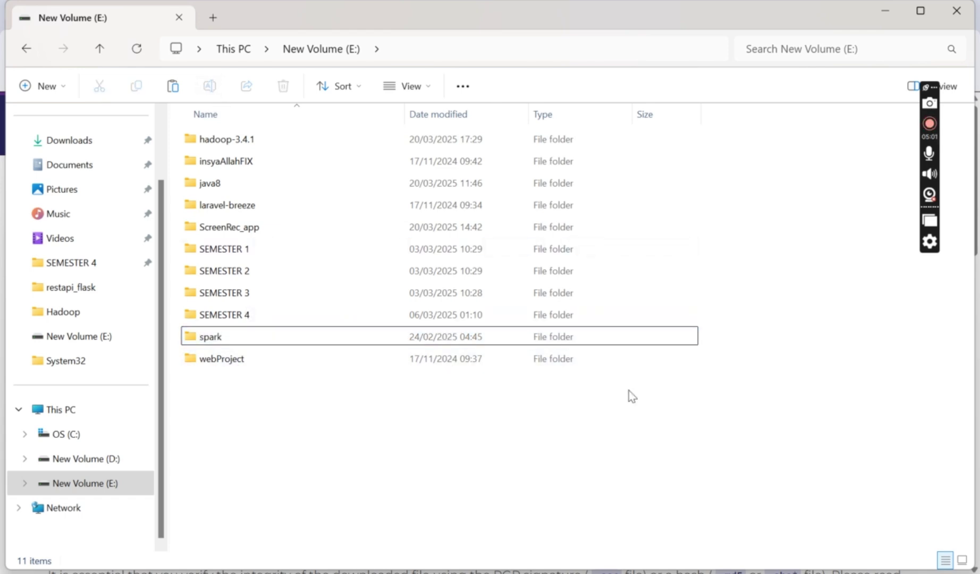
pyautogui.hotkey('alt', 'Tab')
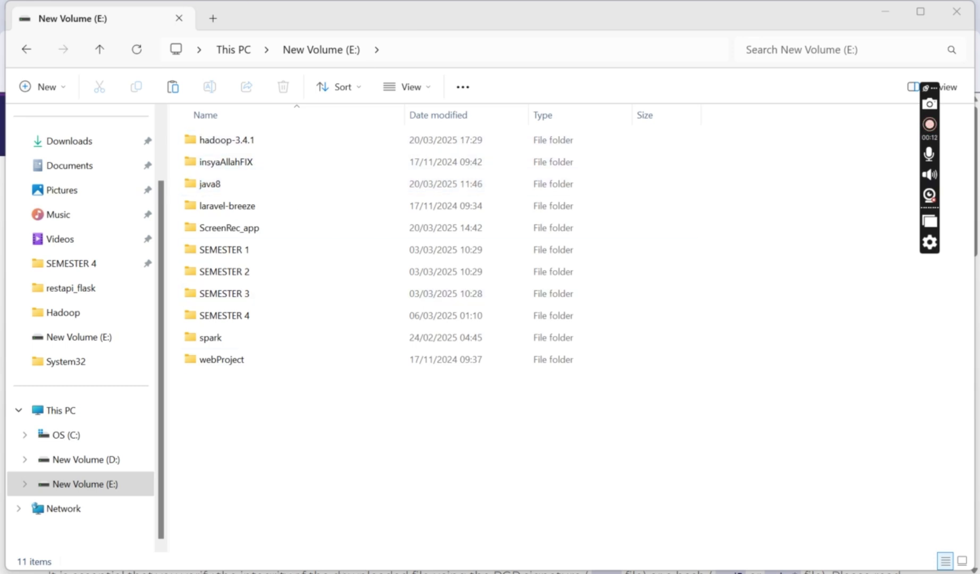
# Open the Environment Variables settings through the Windows search entry for editing the system environment variables.
pyautogui.press('super+s')
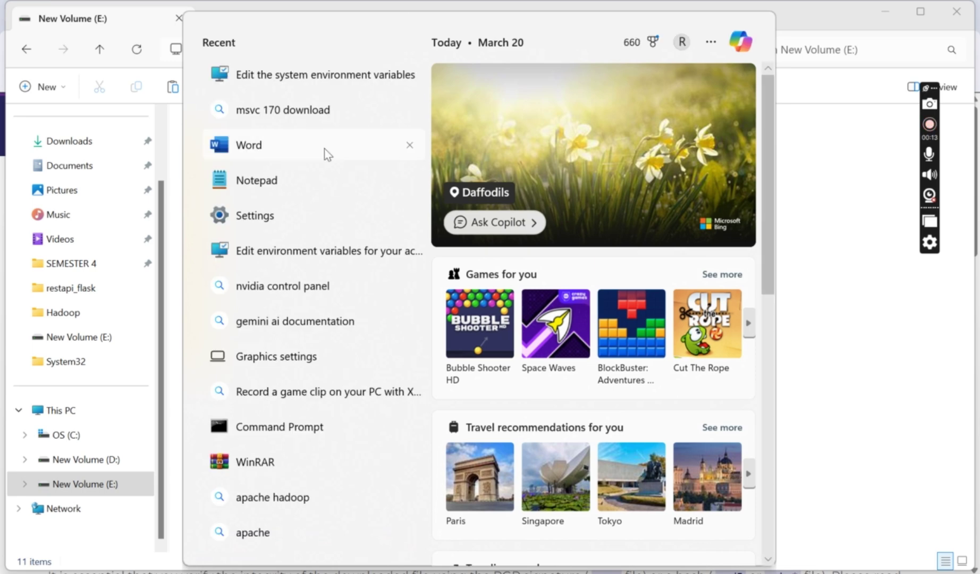
pyautogui.click(318, 77)
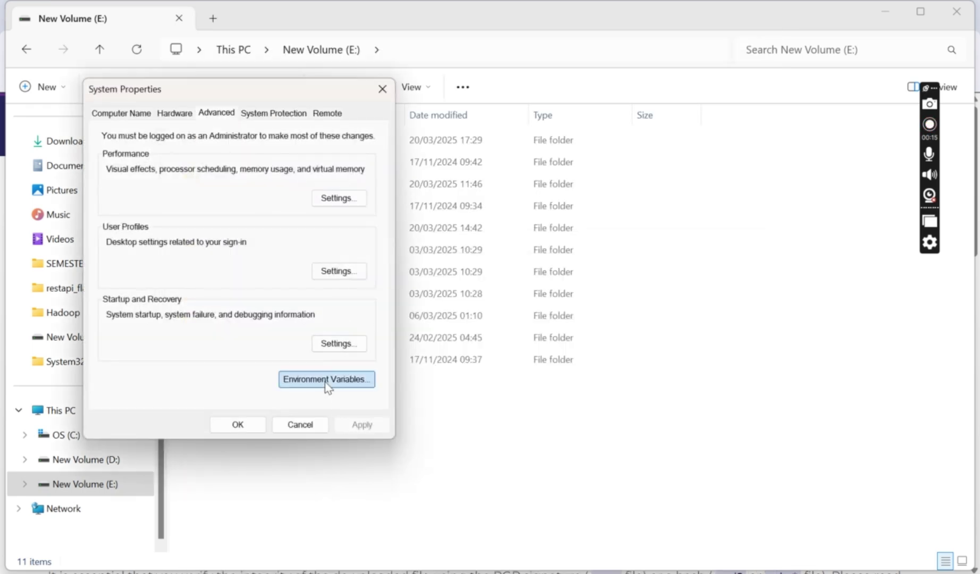
pyautogui.click(330, 382)
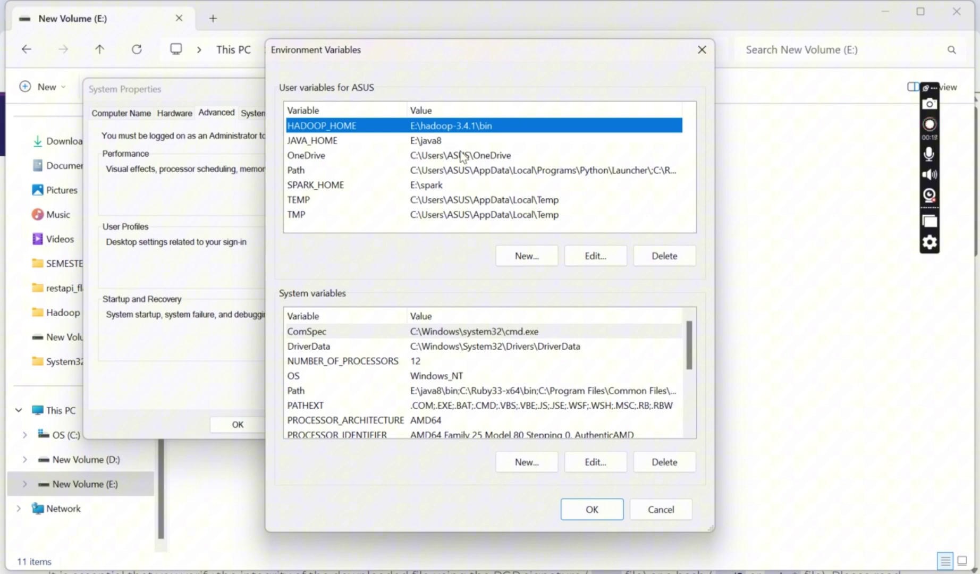
# Check the paths assigned to the JAVA_HOME and HADOOP_HOME user variables.
pyautogui.click(434, 143)
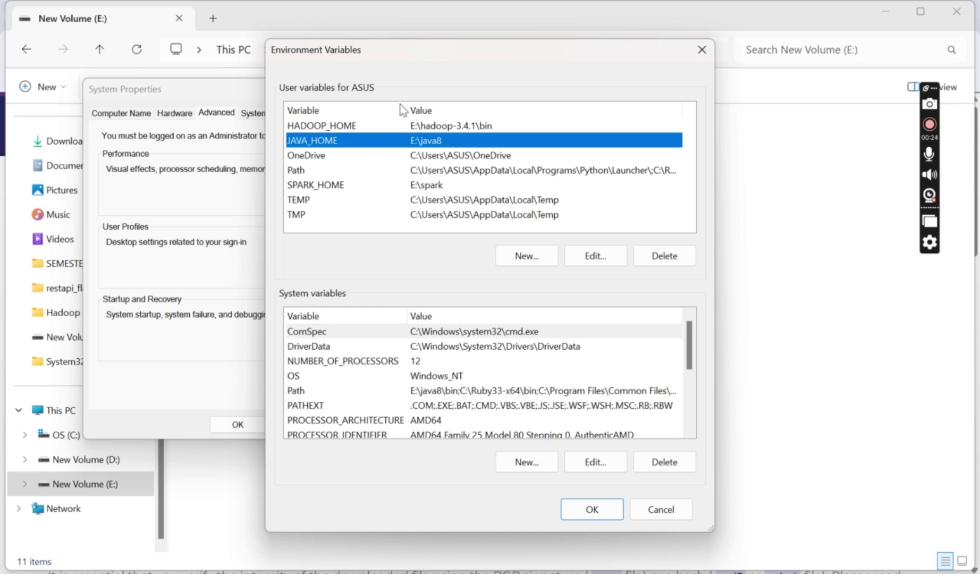
pyautogui.moveTo(524, 52); pyautogui.dragTo(503, 116)
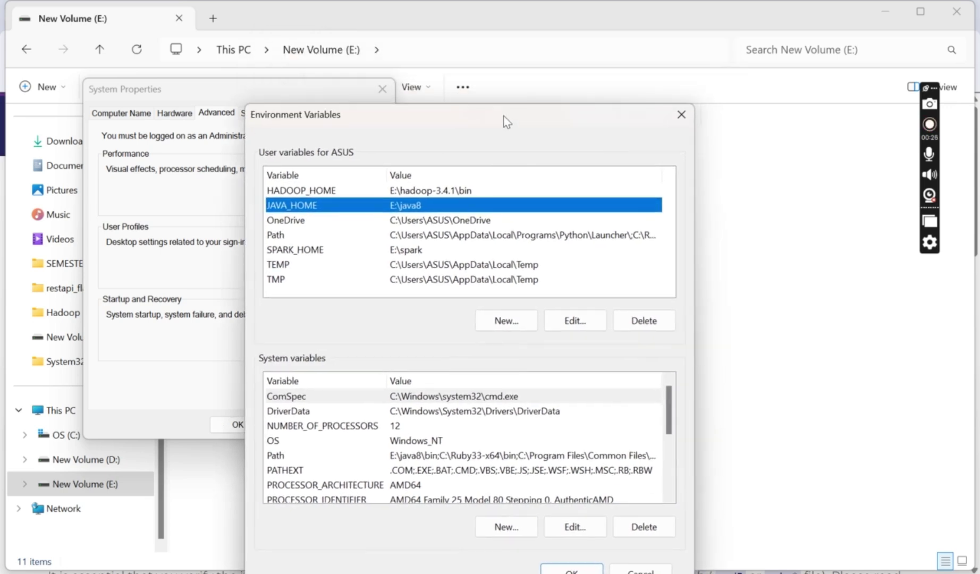
pyautogui.click(326, 194)
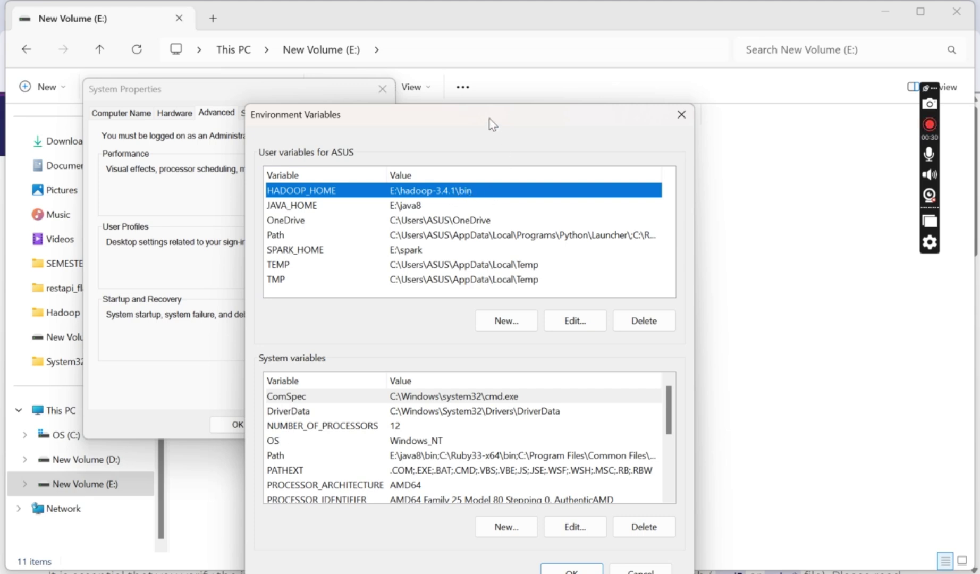
pyautogui.moveTo(490, 119); pyautogui.dragTo(515, 67)
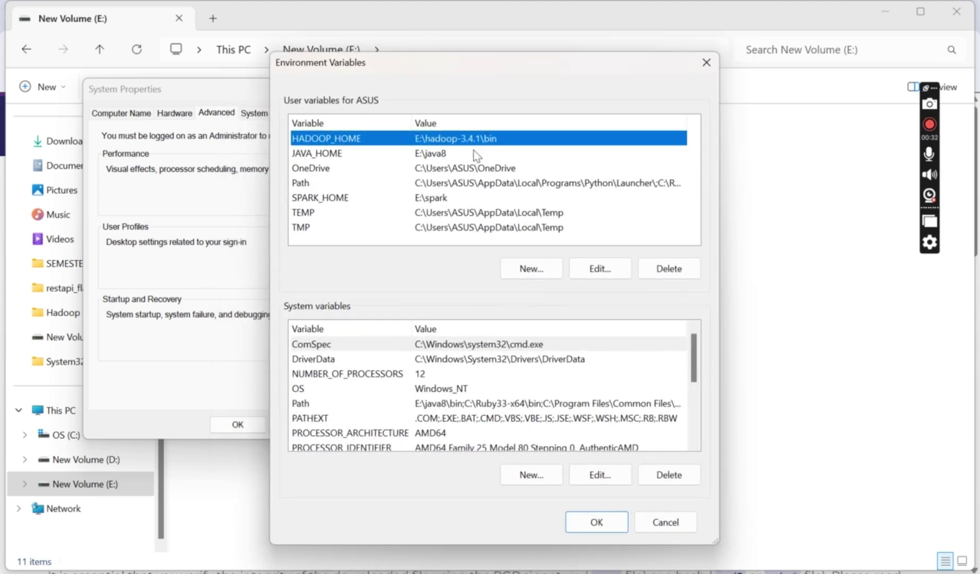
pyautogui.click(407, 158)
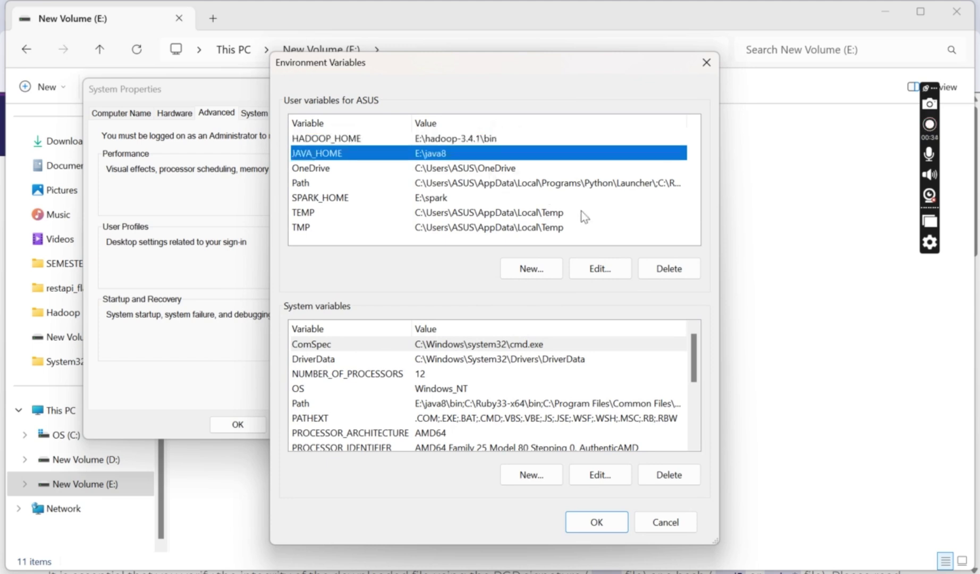
# Open a blank new user variable, dismiss it and select the existing SPARK_HOME variable to check its path.
pyautogui.click(529, 268)
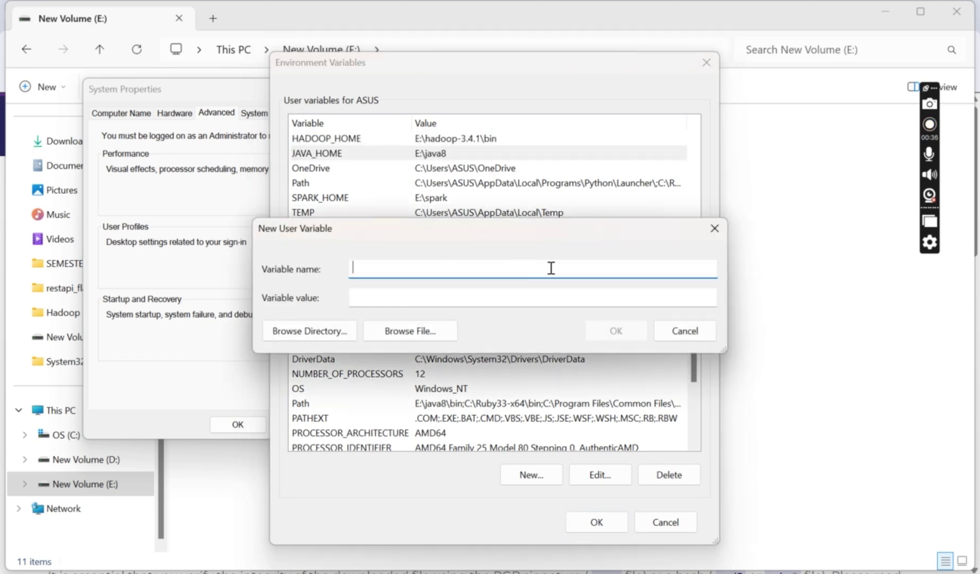
pyautogui.click(715, 230)
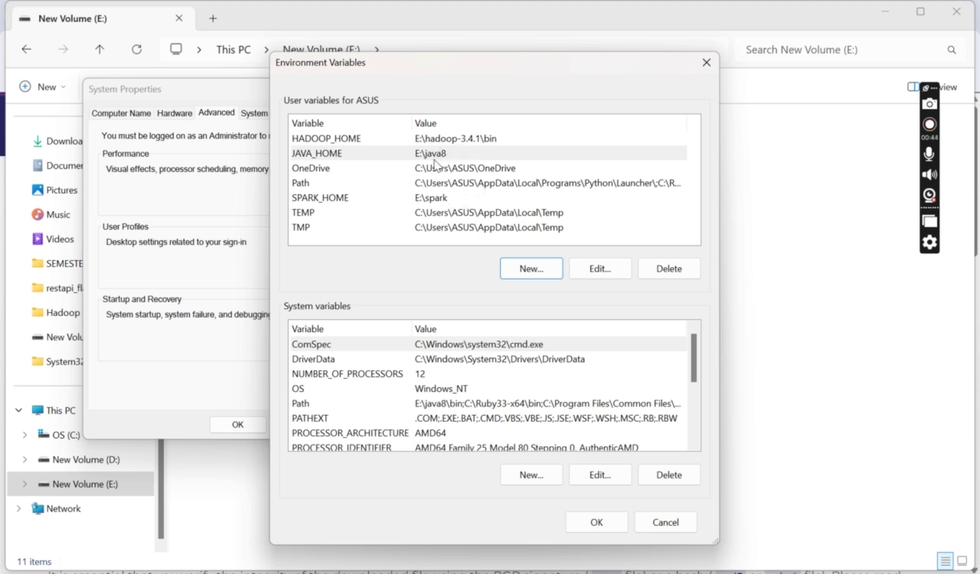
pyautogui.click(432, 199)
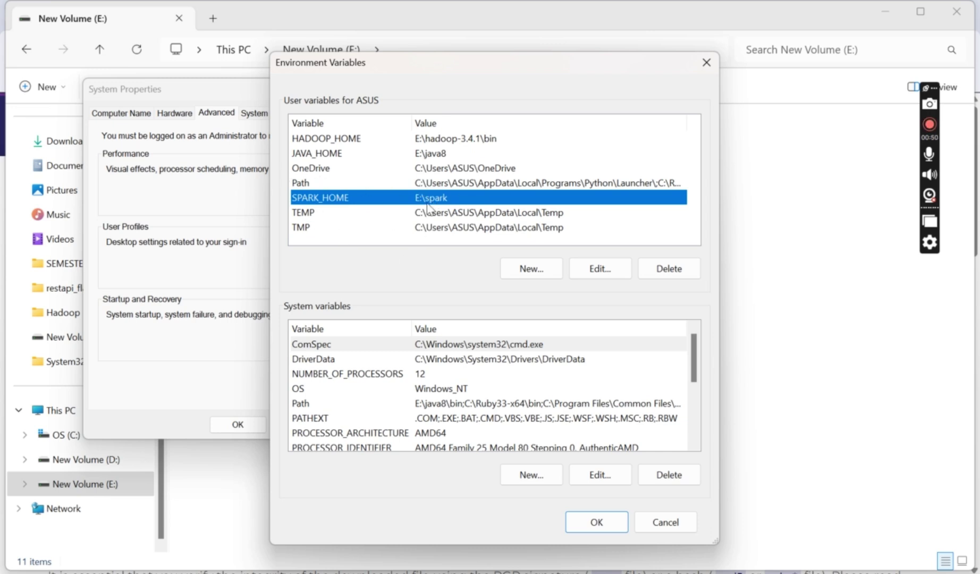
# Return to File Explorer, open the spark folder on New Volume (E:) and select its full path E:\spark.
pyautogui.click(756, 272)
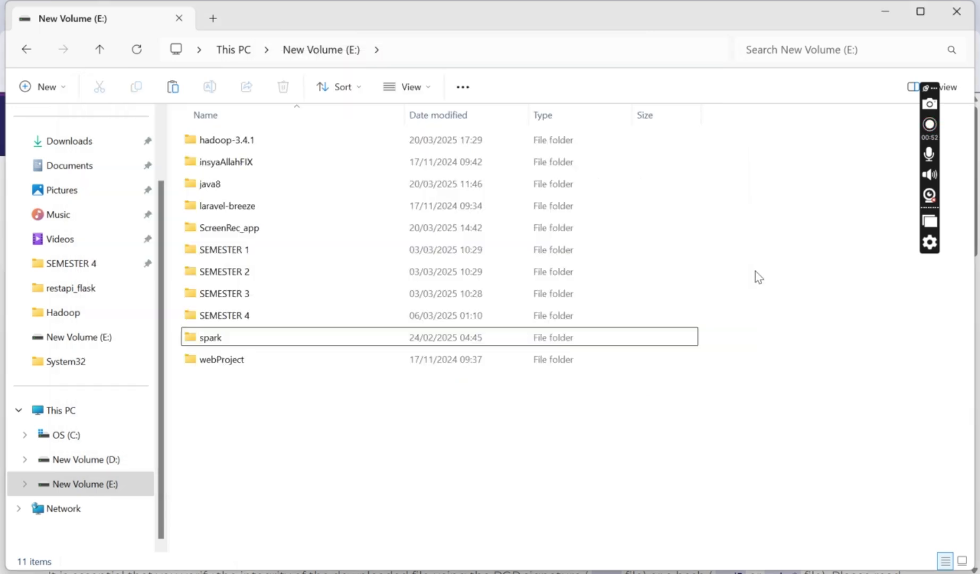
pyautogui.click(305, 338)
pyautogui.doubleClick(305, 337)
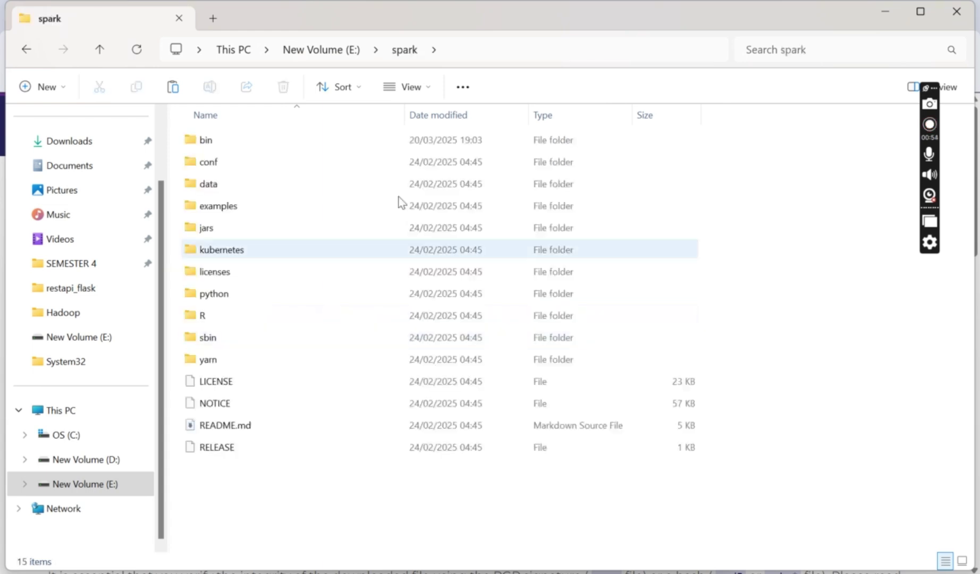
pyautogui.click(566, 47)
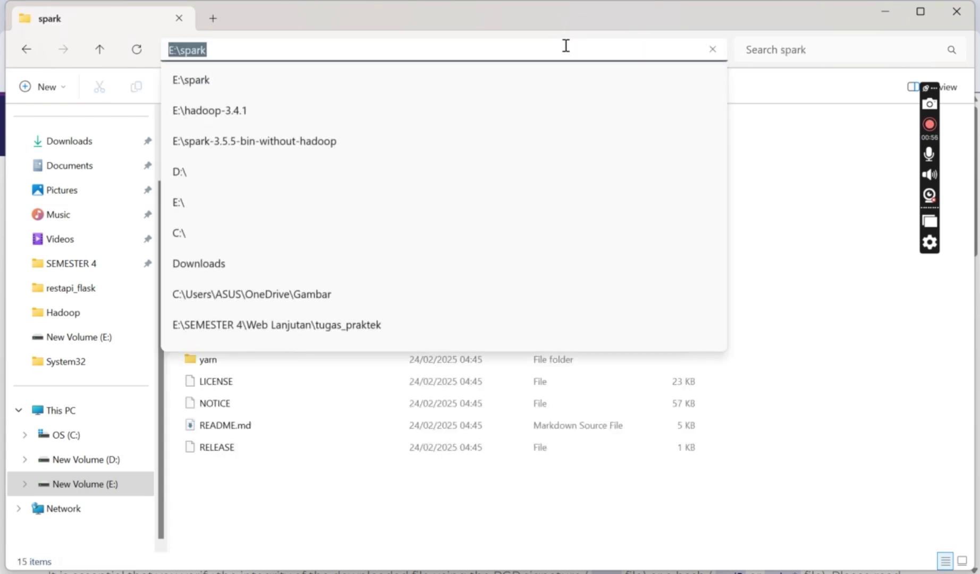
# Return to the Environment Variables dialog and open the system Path variable to review its Java, Hadoop and Spark entries.
pyautogui.click(739, 573)
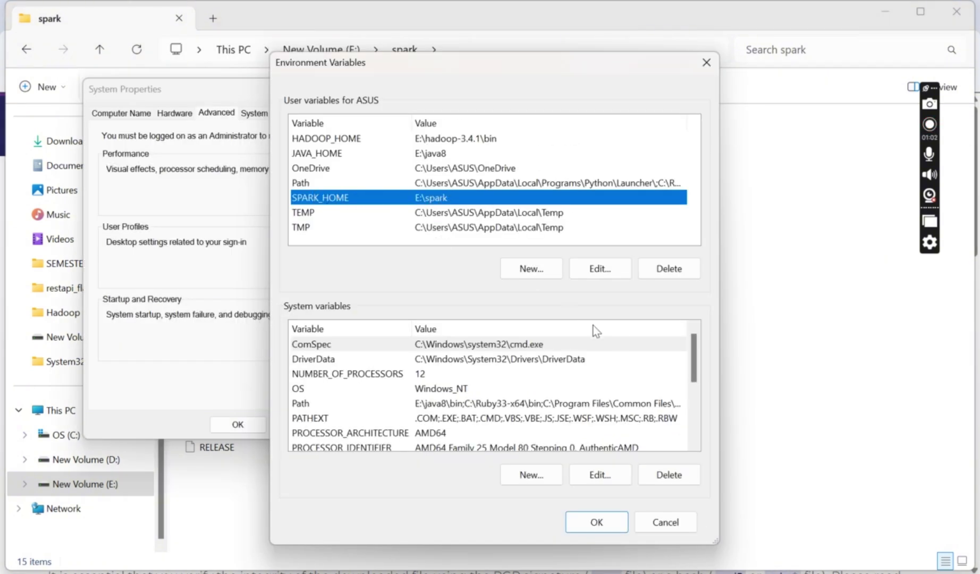
pyautogui.scroll(-1, 541, 421)
pyautogui.click(439, 182)
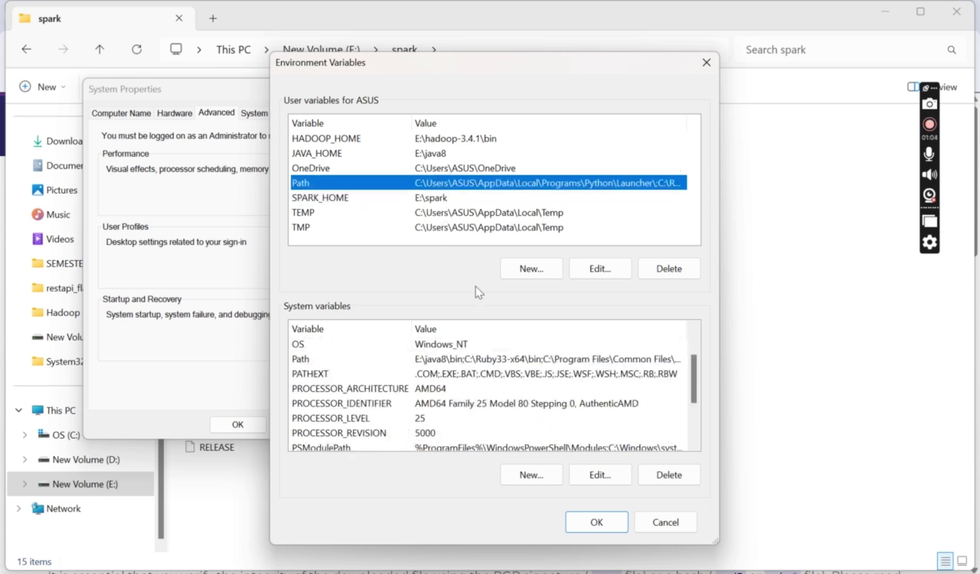
pyautogui.scroll(-2, 429, 402)
pyautogui.scroll(3, 429, 402)
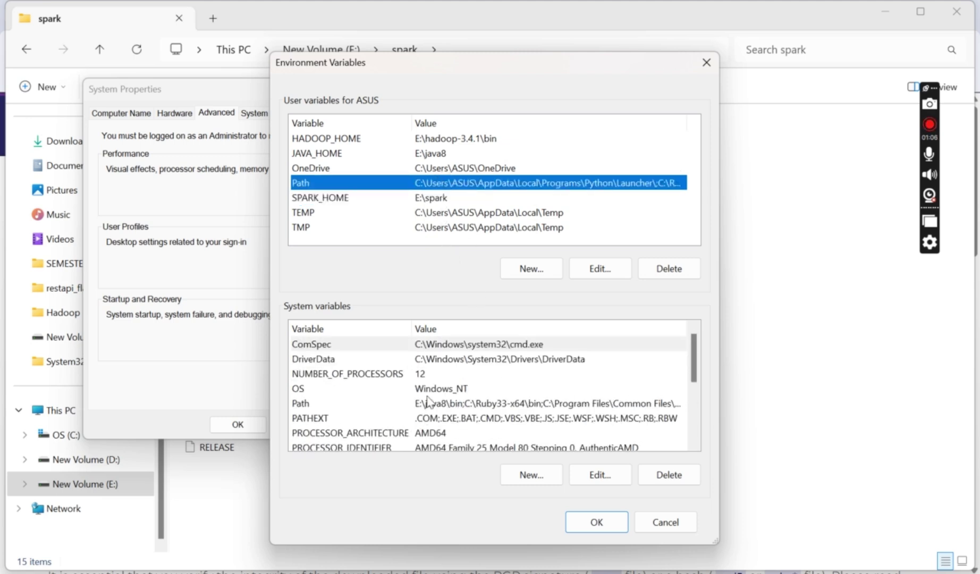
pyautogui.click(464, 405)
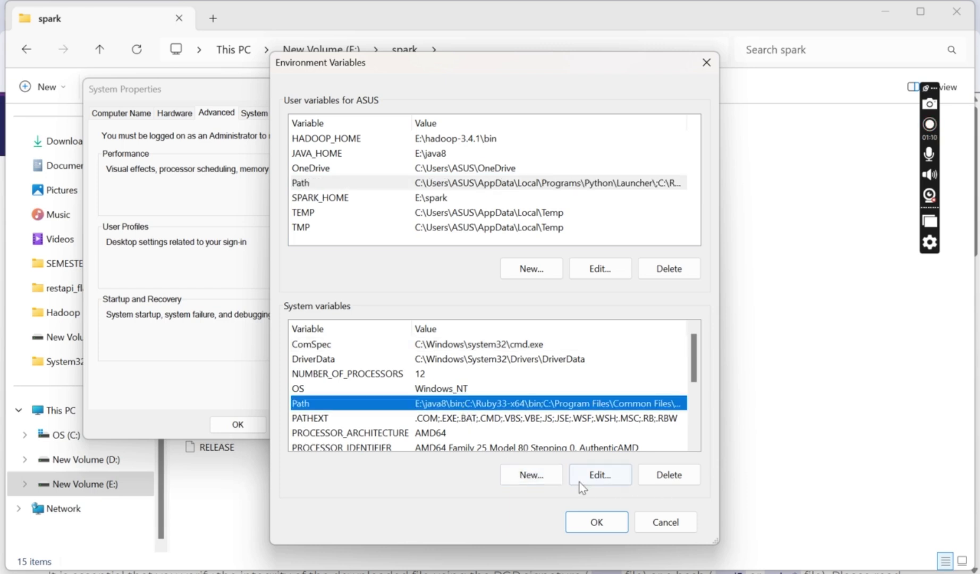
pyautogui.click(600, 479)
pyautogui.scroll(-1, 481, 173)
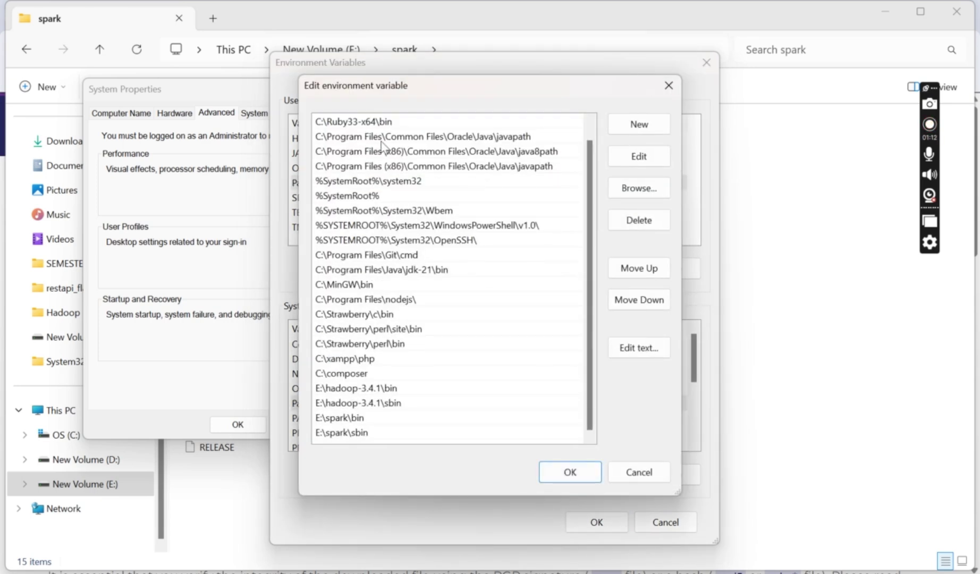
pyautogui.scroll(1, 383, 144)
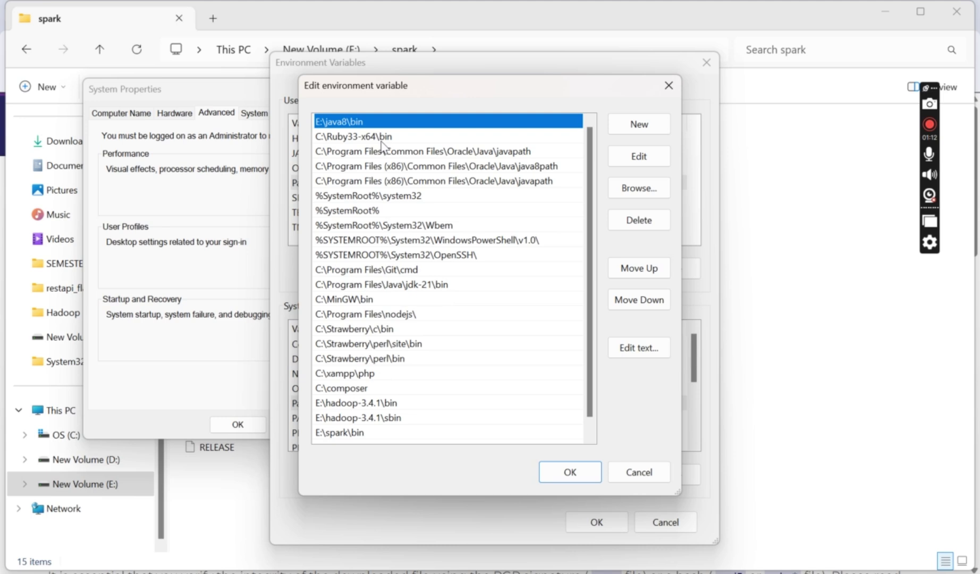
pyautogui.click(628, 124)
pyautogui.write('E:\\spark\\sbin')
pyautogui.click(455, 269)
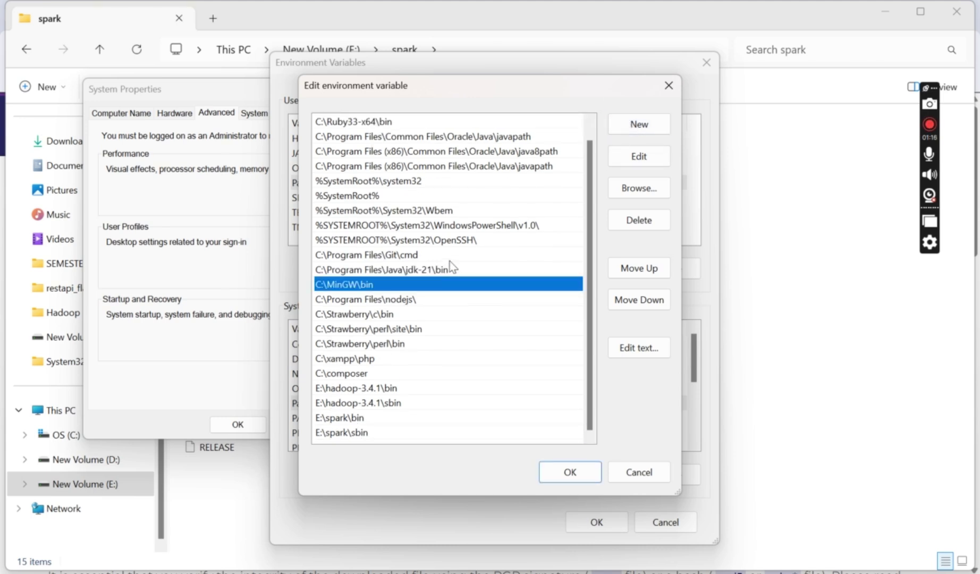
# Move the E:\java8\bin entry four places down in the system Path list.
pyautogui.scroll(1, 449, 261)
pyautogui.doubleClick(335, 123)
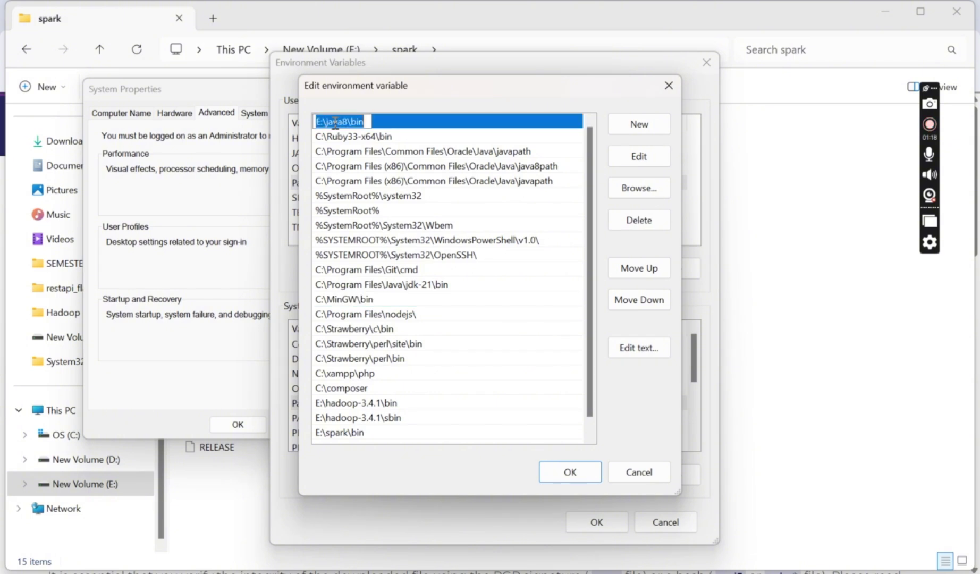
pyautogui.click(413, 125)
pyautogui.click(639, 300)
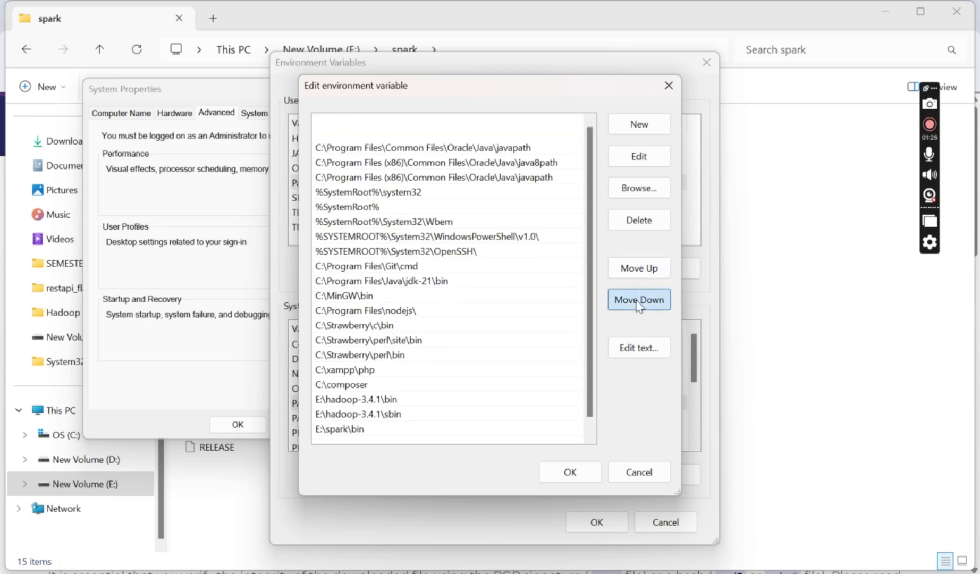
pyautogui.click(637, 301)
pyautogui.click(638, 301)
pyautogui.click(638, 301)
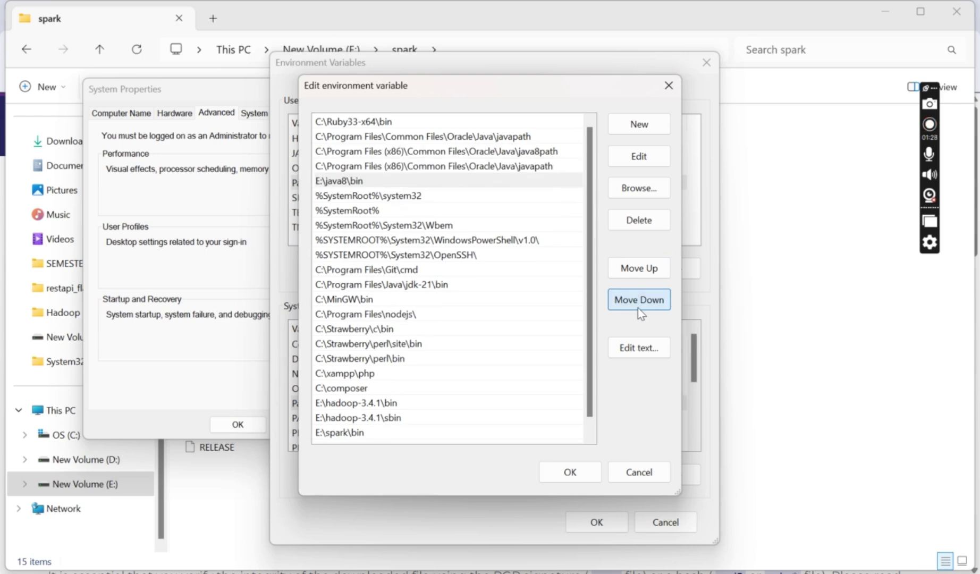
# Move E:\java8\bin back up four places to the head of the Path list and review the remaining entries.
pyautogui.click(636, 270)
pyautogui.click(636, 269)
pyautogui.click(636, 269)
pyautogui.click(637, 270)
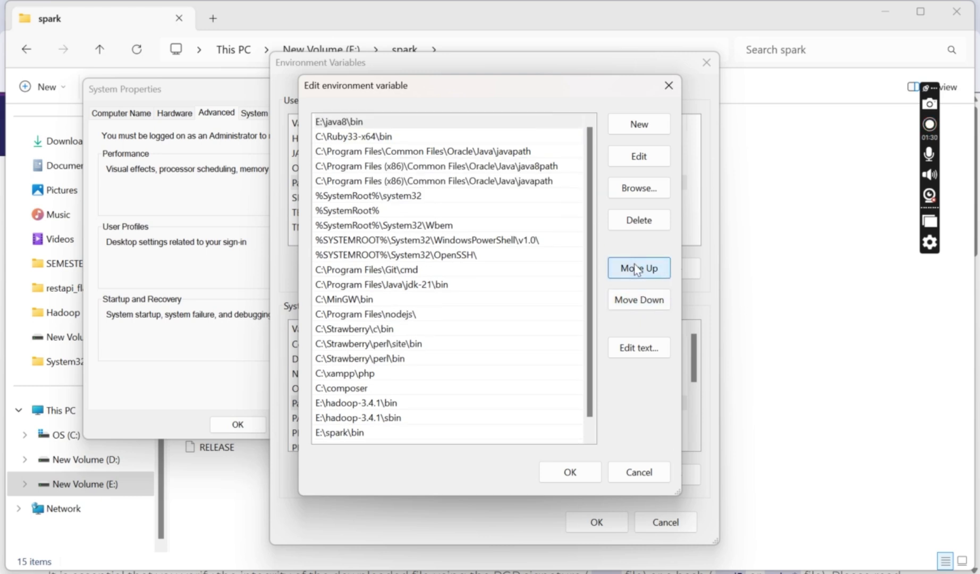
pyautogui.scroll(-1, 460, 287)
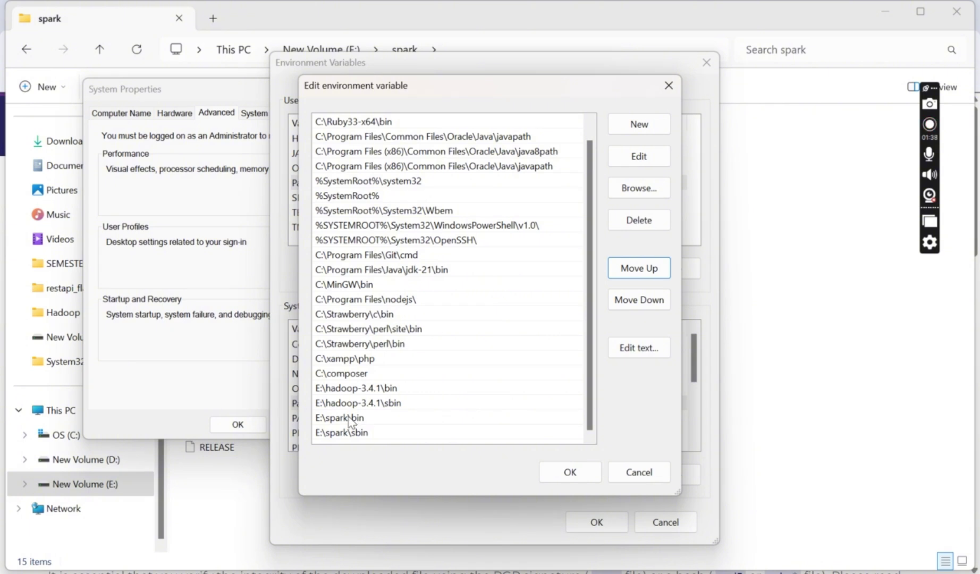
pyautogui.scroll(1, 518, 370)
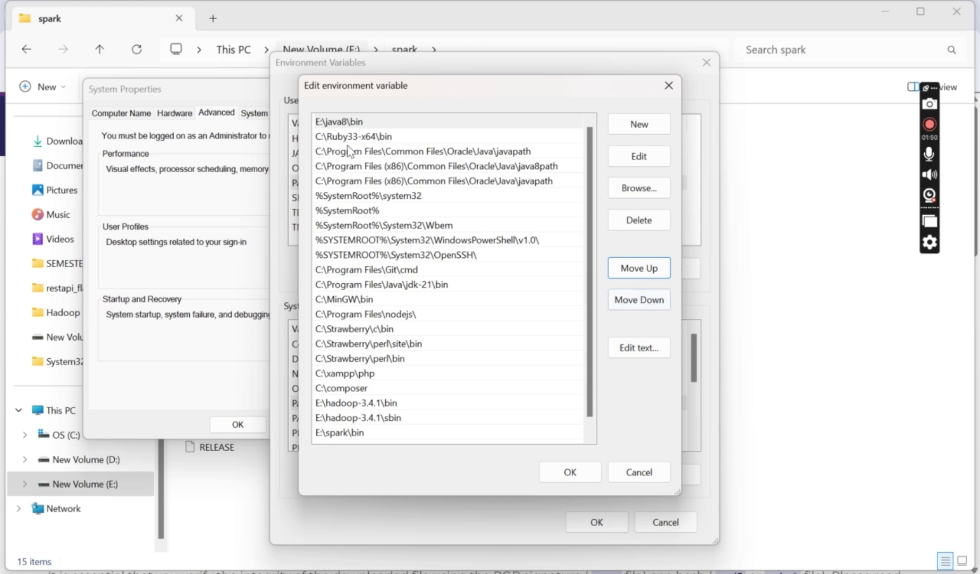
# Shift the E:\java8\bin entry ten places down the Path list, directly below C:\Program Files\Git\cmd.
pyautogui.click(623, 306)
pyautogui.click(623, 306)
pyautogui.click(624, 307)
pyautogui.click(623, 306)
pyautogui.click(624, 306)
pyautogui.click(623, 307)
pyautogui.click(623, 307)
pyautogui.click(624, 306)
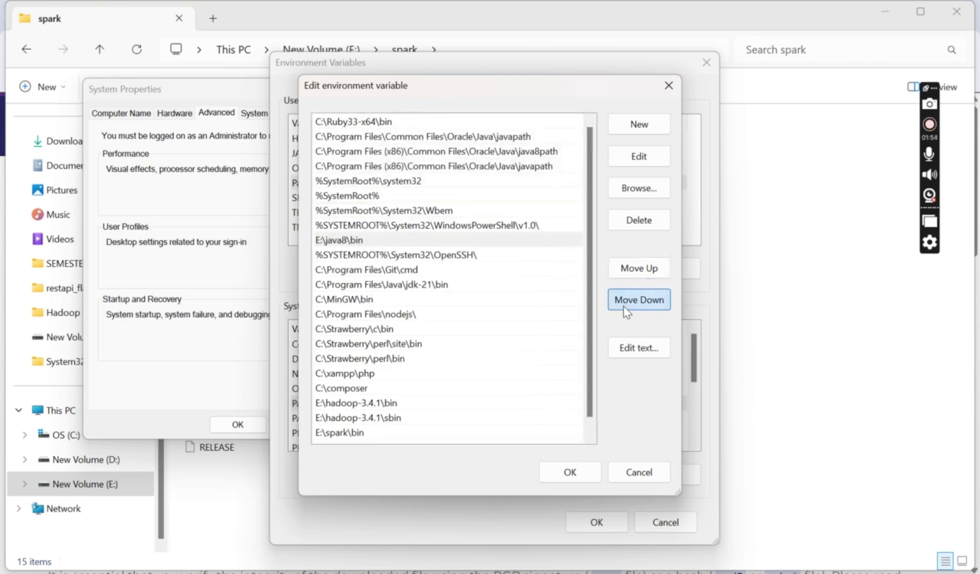
pyautogui.click(624, 306)
pyautogui.click(623, 307)
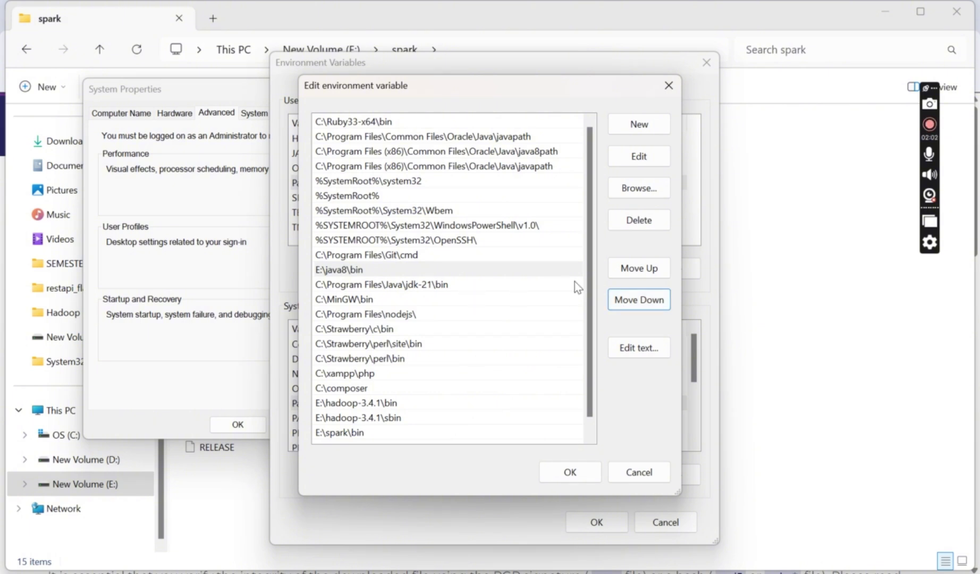
# Raise E:\java8\bin from below the Git entry so it is again the first entry in the Path list.
pyautogui.click(653, 271)
pyautogui.click(654, 271)
pyautogui.click(654, 271)
pyautogui.click(653, 272)
pyautogui.click(653, 271)
pyautogui.click(653, 271)
pyautogui.click(654, 271)
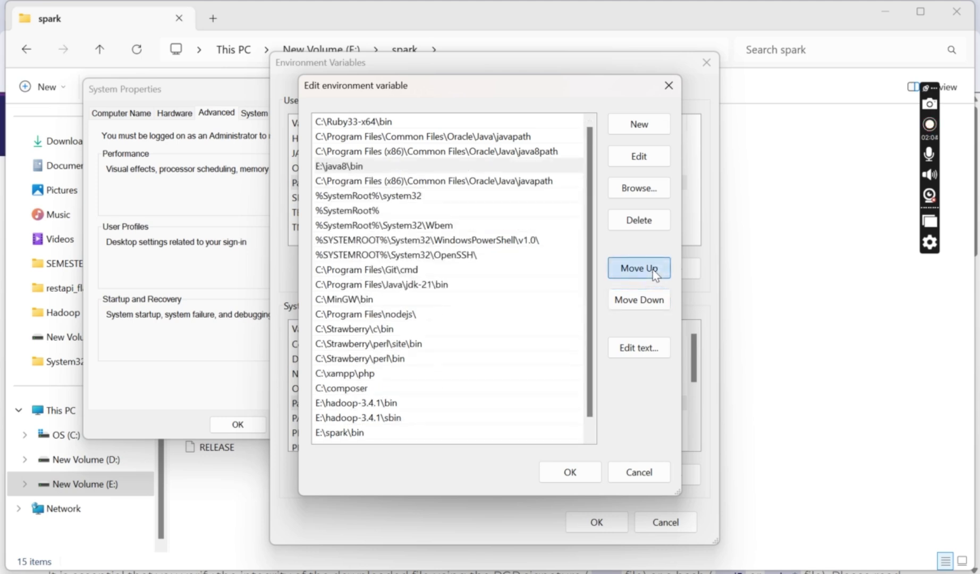
pyautogui.click(654, 271)
pyautogui.click(653, 271)
pyautogui.click(653, 271)
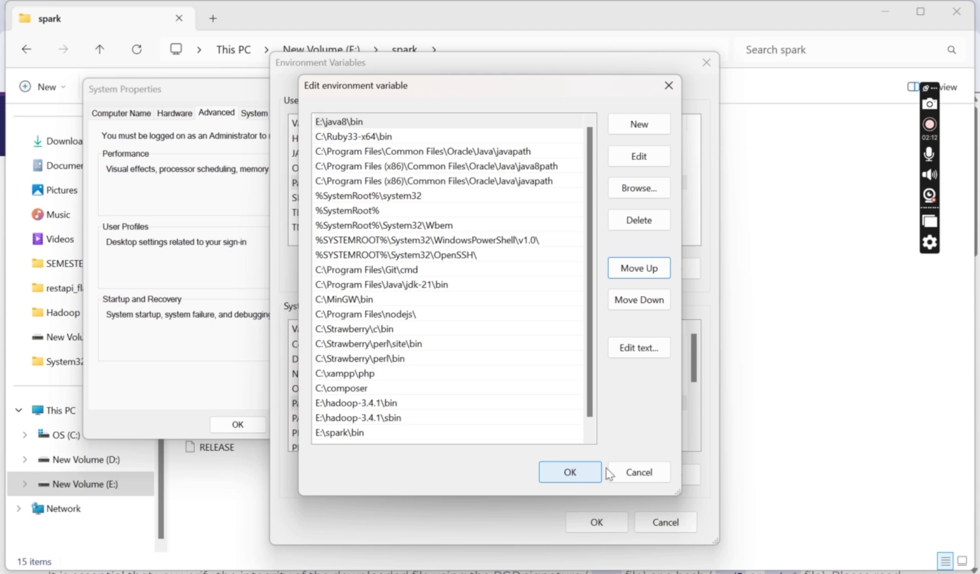
# Accept the system Path entries and close the Environment Variables and System Properties dialogs with their settings saved.
pyautogui.click(570, 473)
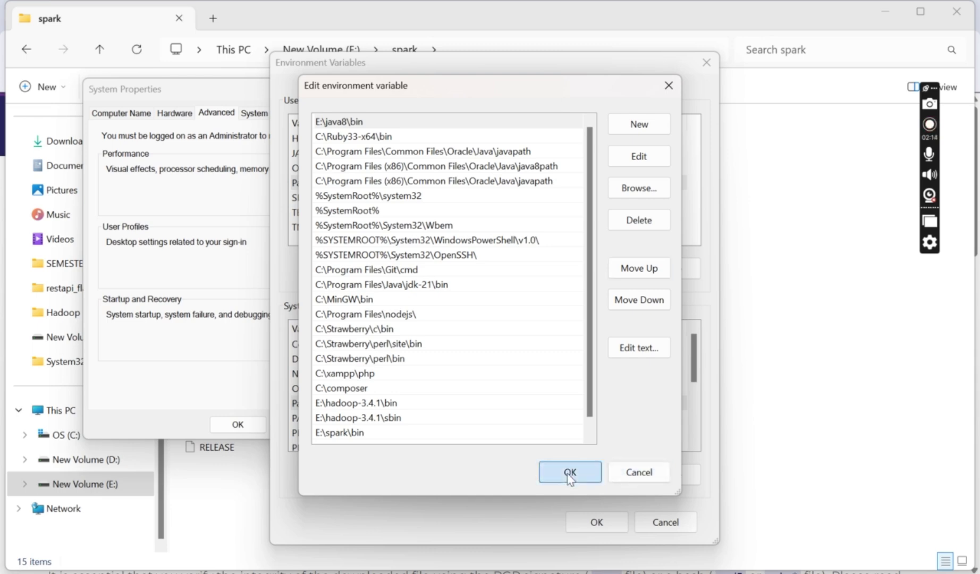
pyautogui.click(596, 523)
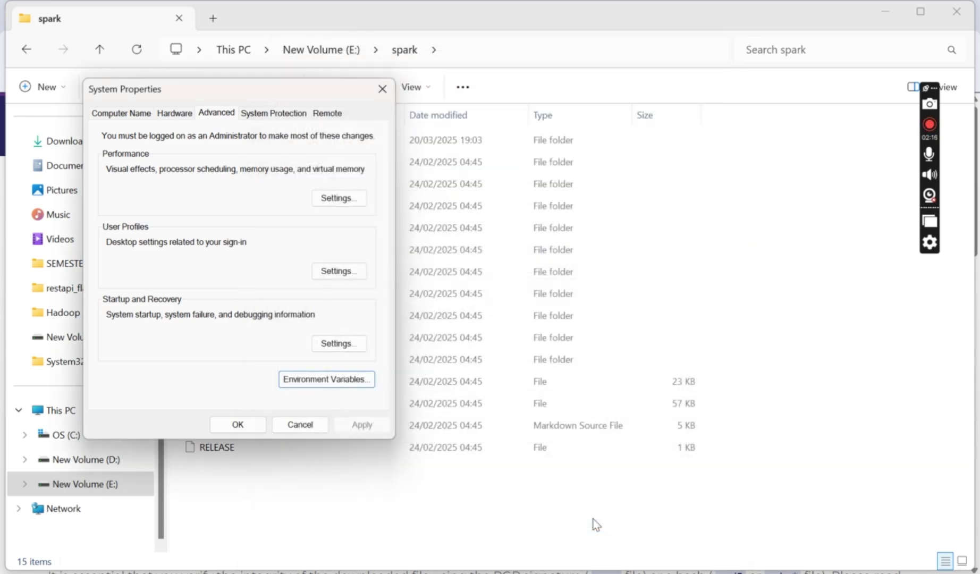
pyautogui.click(249, 429)
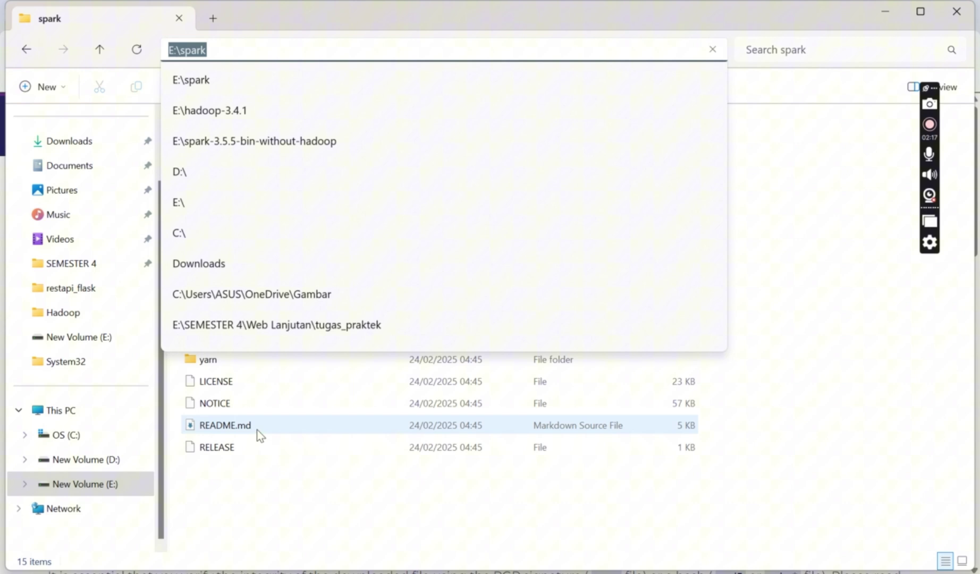
# Go up to New Volume (E:) in File Explorer and launch a Command Prompt at that location with cmd.
pyautogui.click(337, 515)
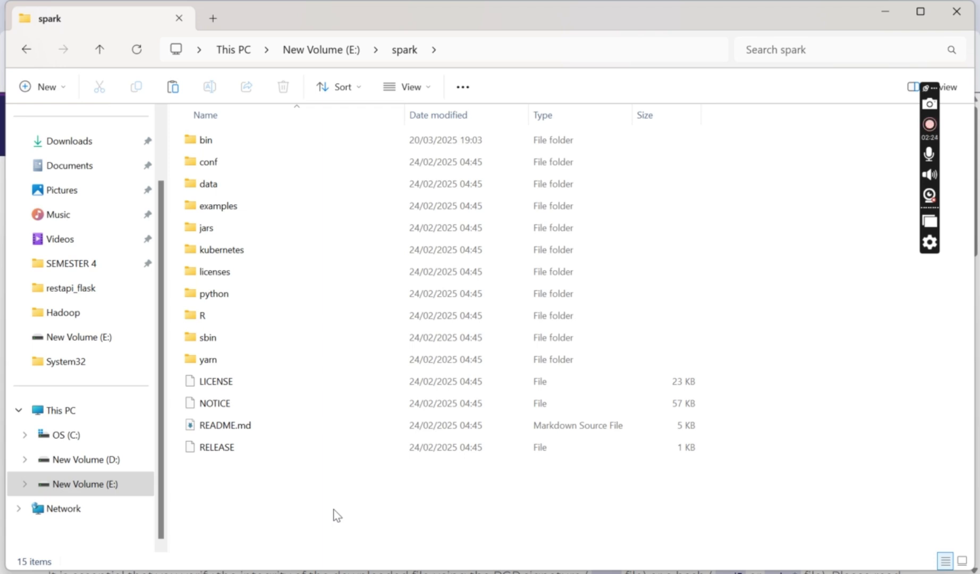
pyautogui.click(307, 49)
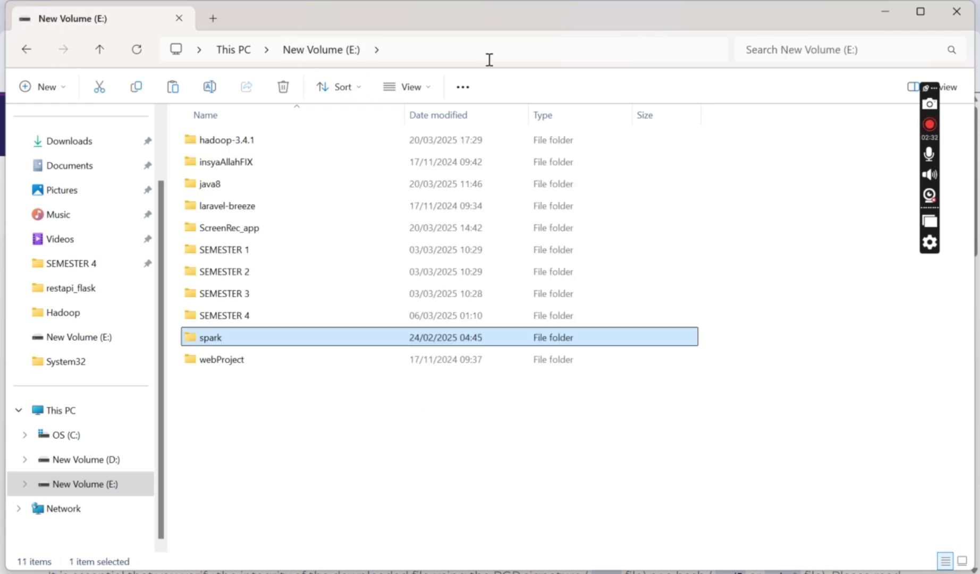
pyautogui.click(518, 50)
pyautogui.write('cmd')
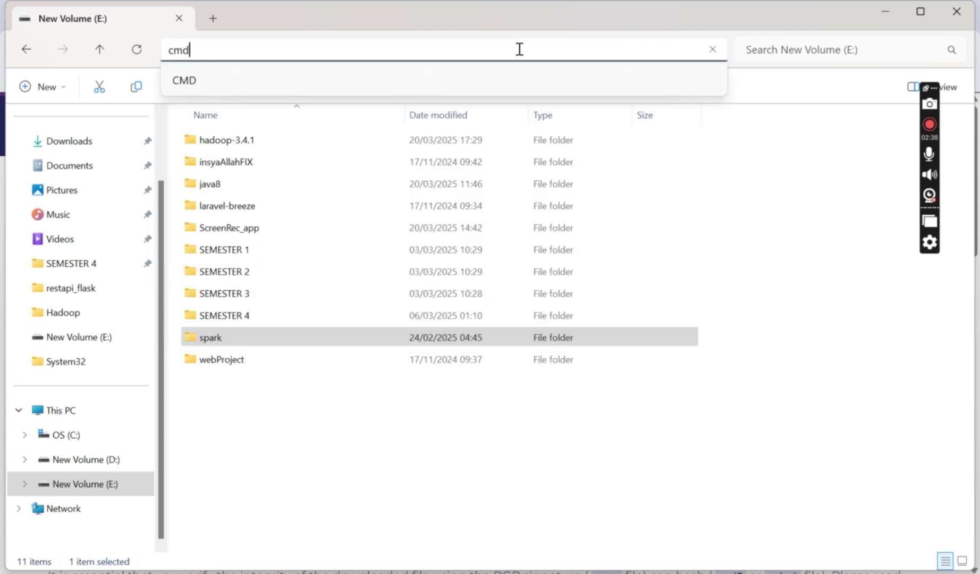
pyautogui.press('Return')
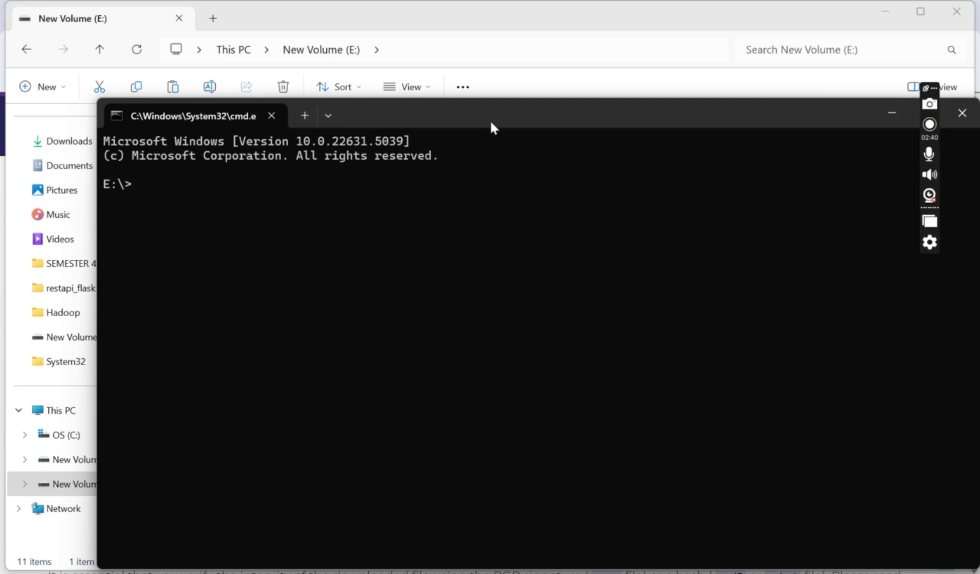
# Reposition the Command Prompt window and check the installed Java version with java -version.
pyautogui.moveTo(491, 123); pyautogui.dragTo(458, 92)
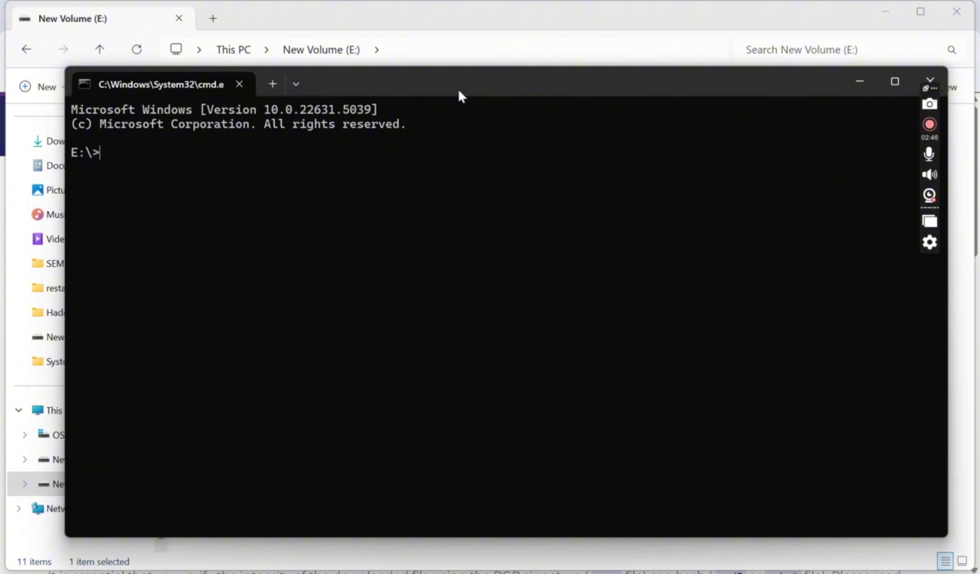
pyautogui.write('java -version')
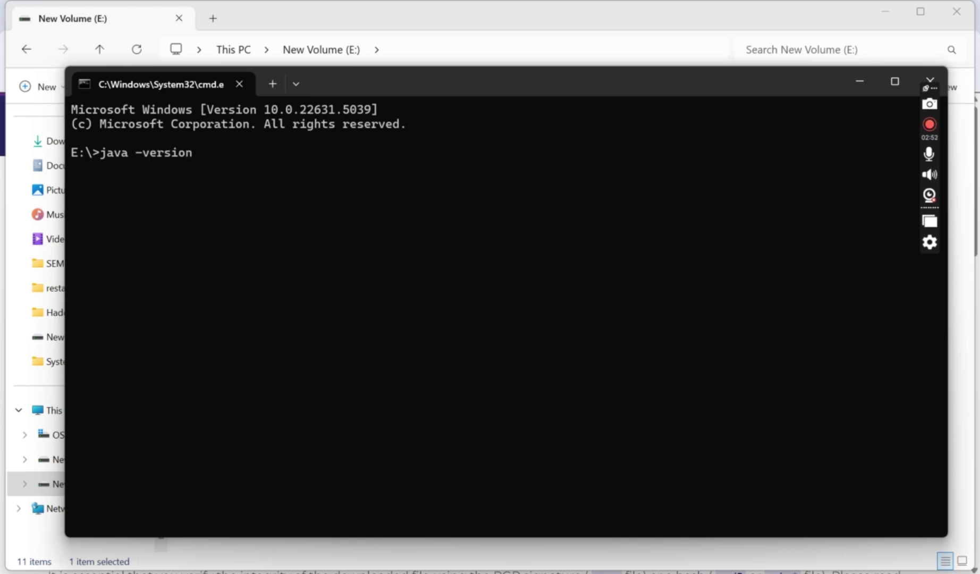
pyautogui.press('Return')
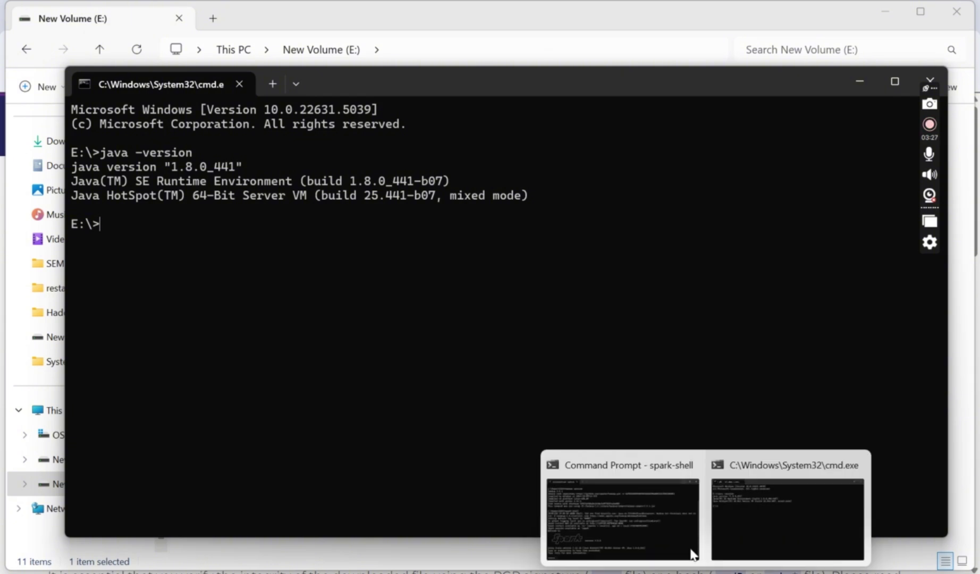
# Switch to the Command Prompt running spark-shell, review its java, hadoop version and spark-shell output, and minimize both console windows.
pyautogui.click(691, 552)
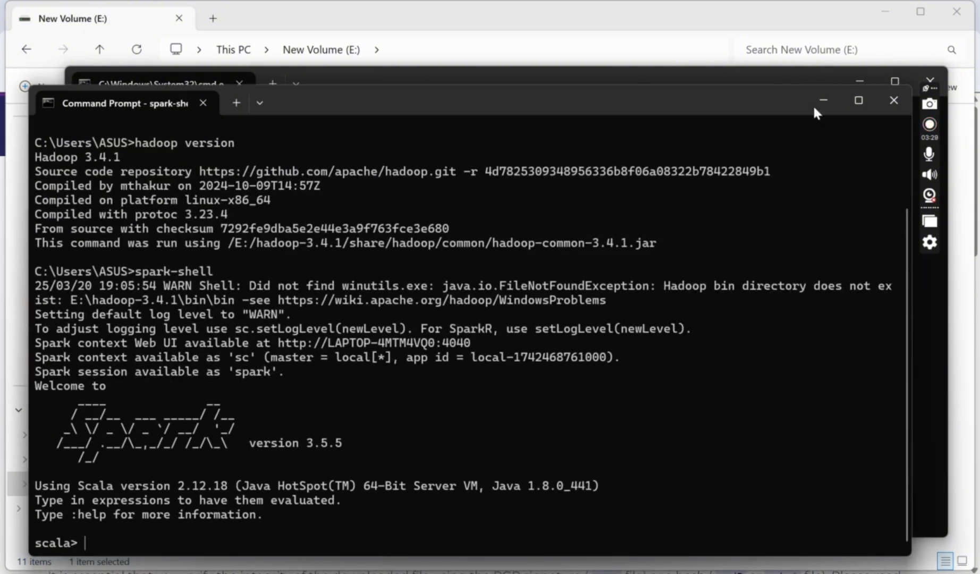
pyautogui.scroll(3, 490, 329)
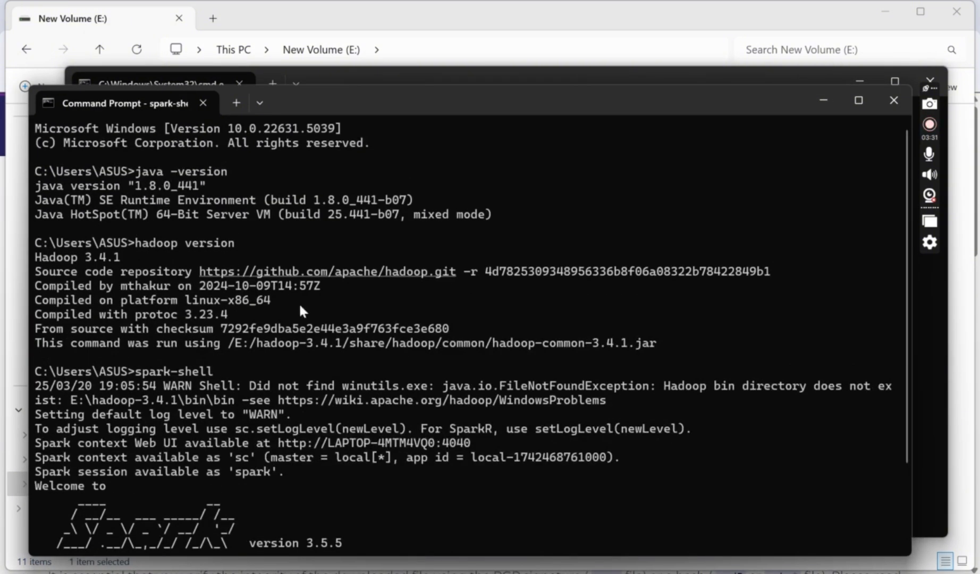
pyautogui.moveTo(313, 102); pyautogui.dragTo(346, 77)
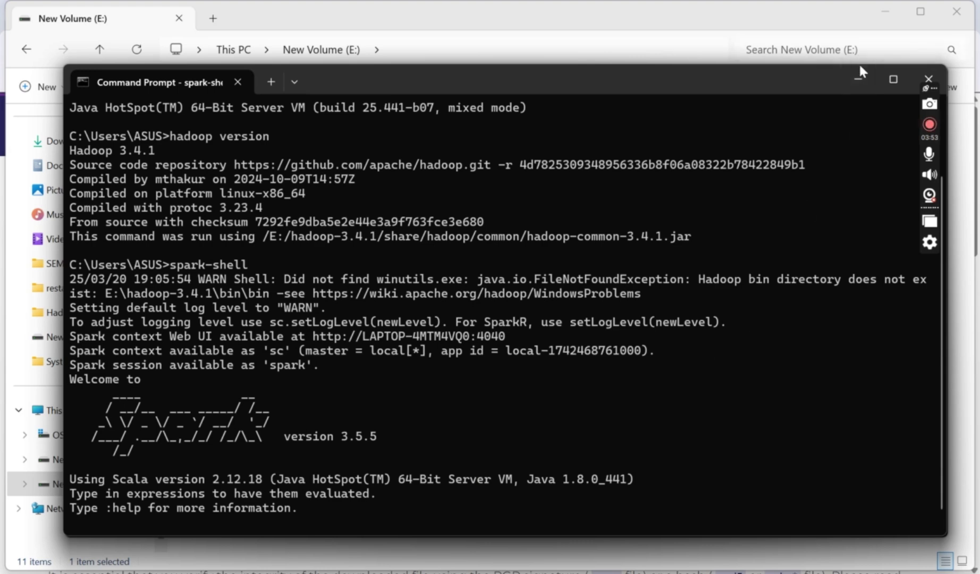
pyautogui.click(858, 80)
pyautogui.click(857, 95)
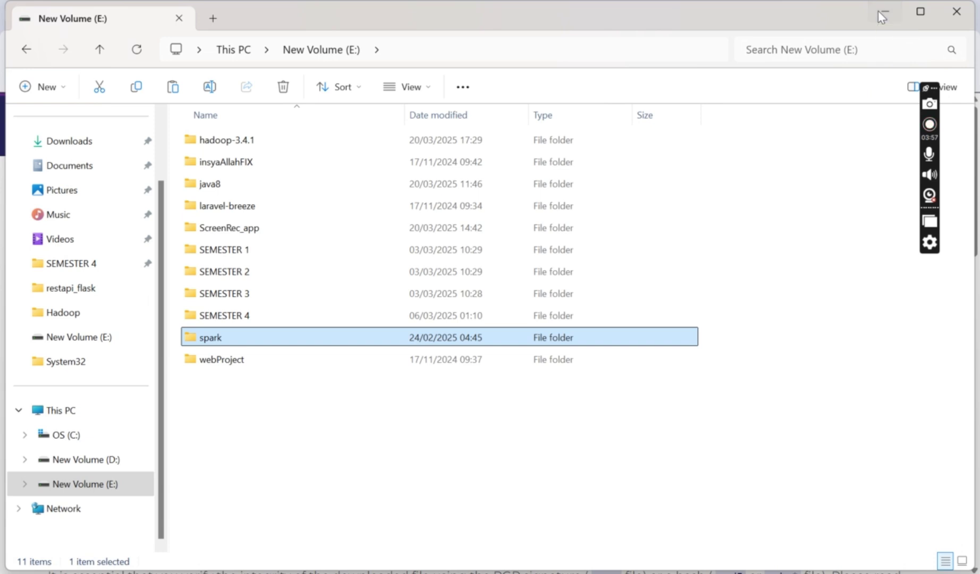
# Minimize File Explorer, switch to Microsoft Edge with the Spark shell application UI, and select its address localhost:4040/jobs/.
pyautogui.click(881, 13)
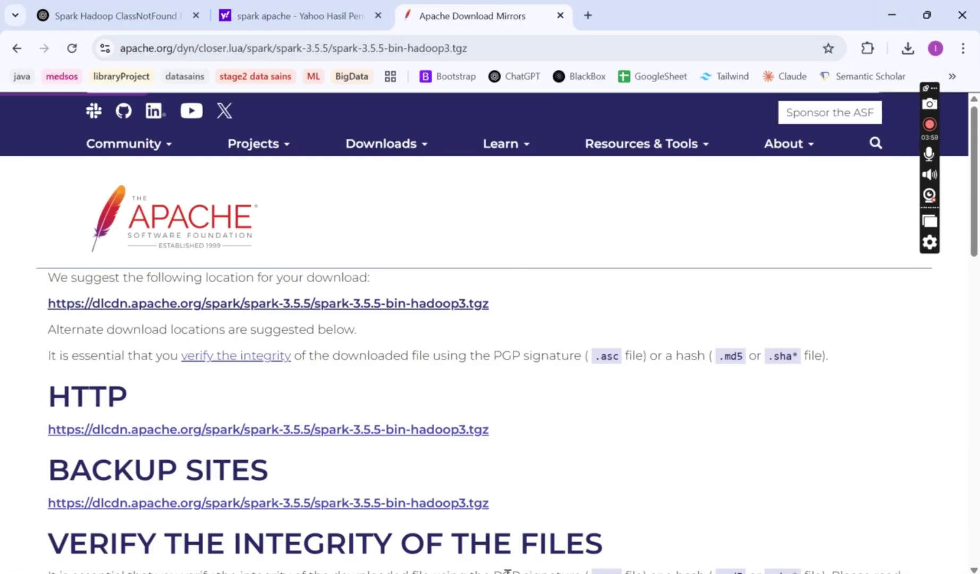
pyautogui.moveTo(470, 573)
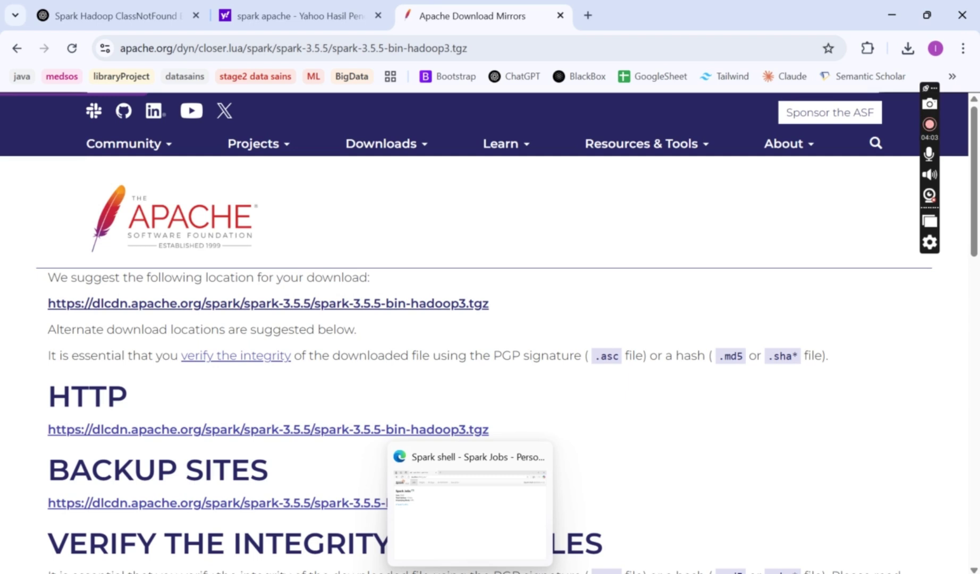
pyautogui.click(470, 573)
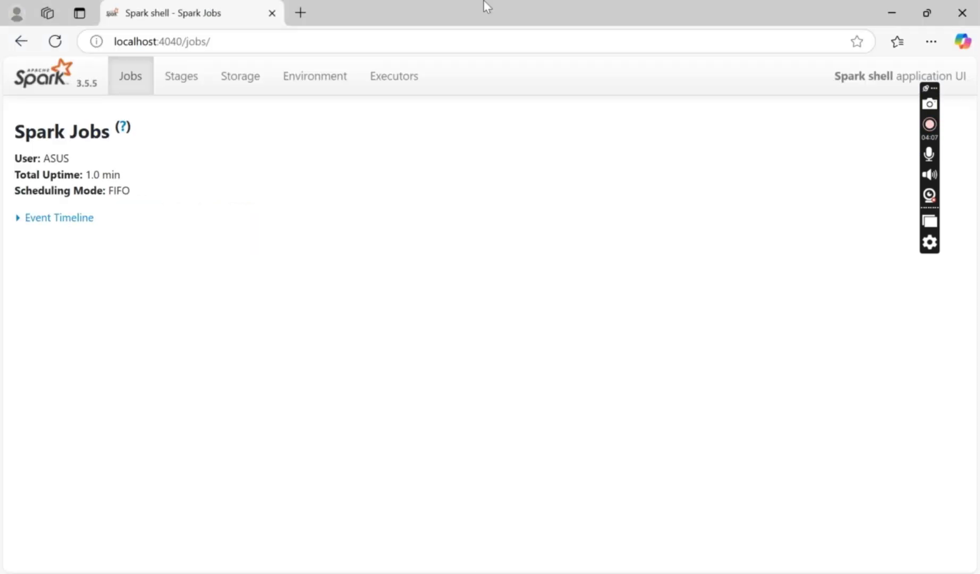
pyautogui.click(219, 42)
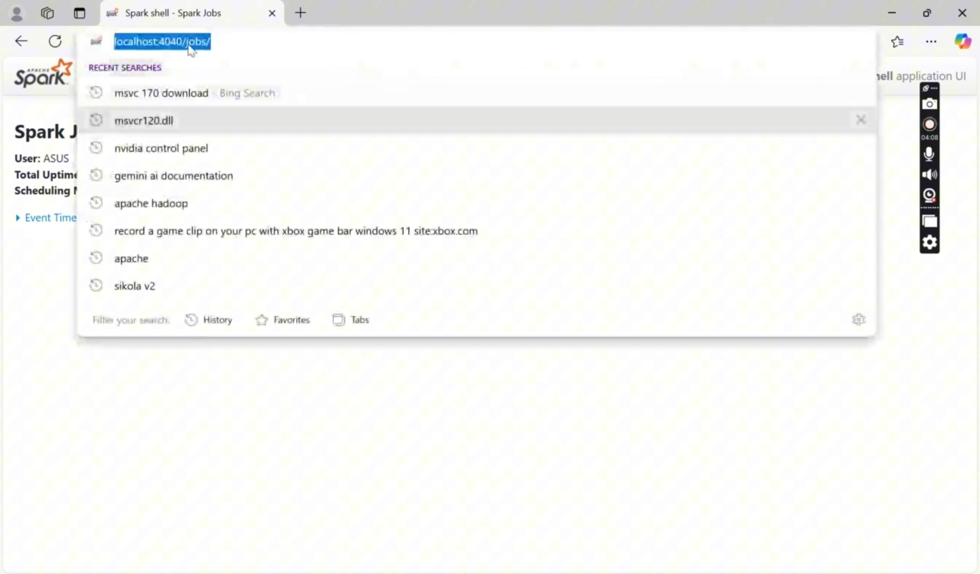
pyautogui.click(300, 13)
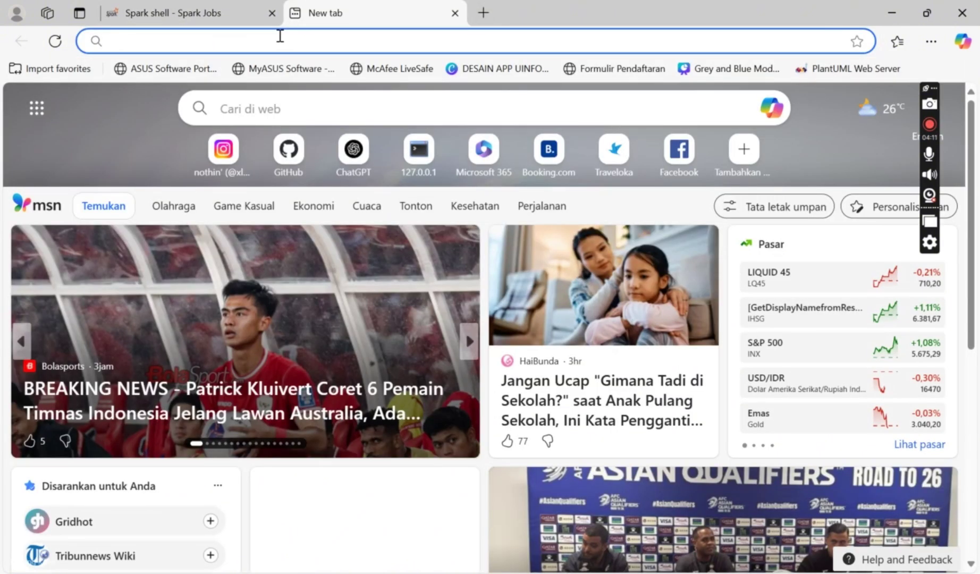
pyautogui.write('localhos:')
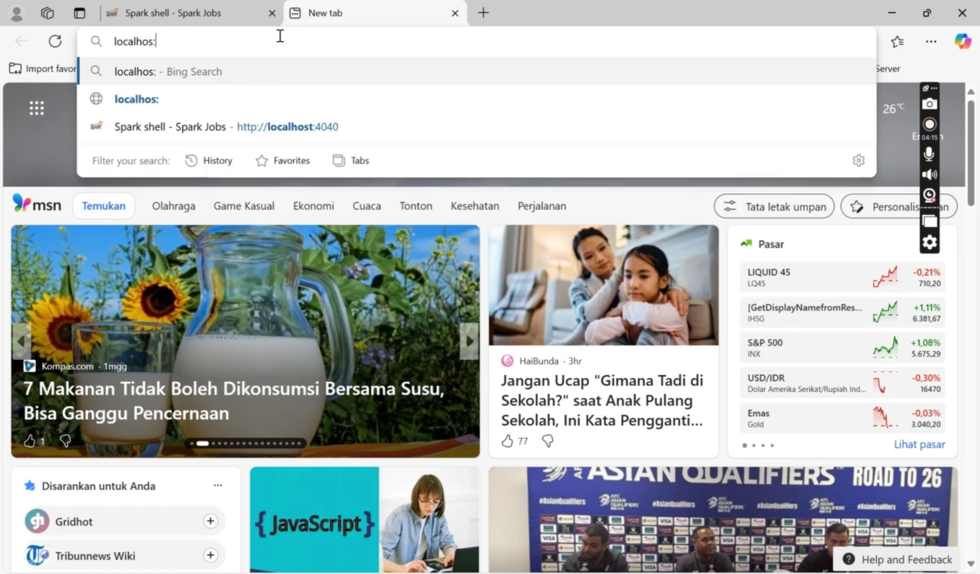
pyautogui.write('4040')
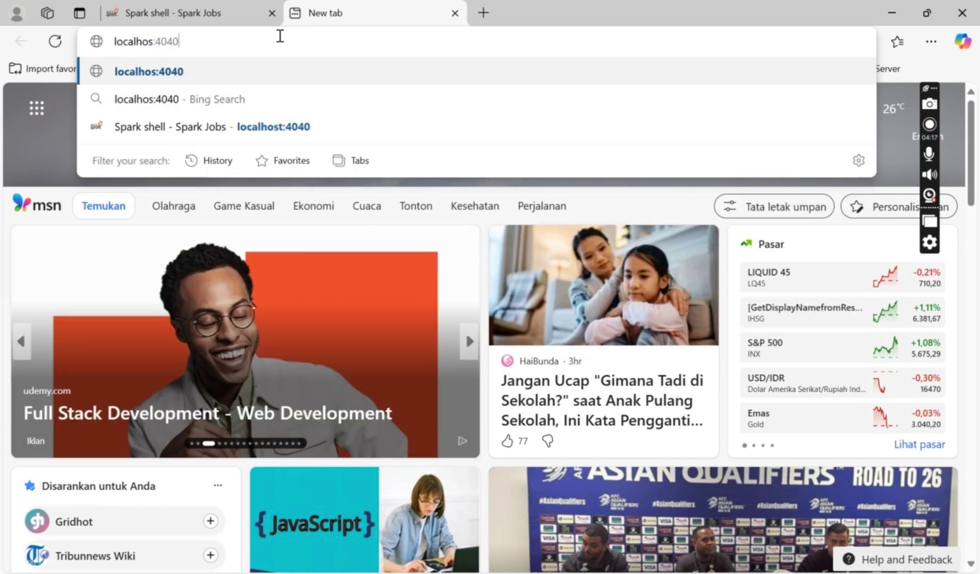
pyautogui.press('Return')
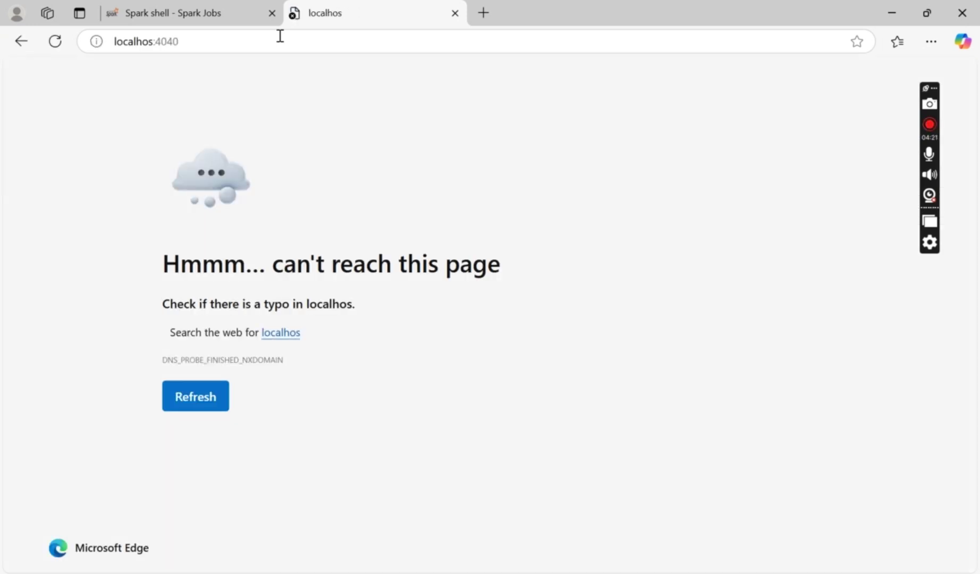
pyautogui.click(224, 17)
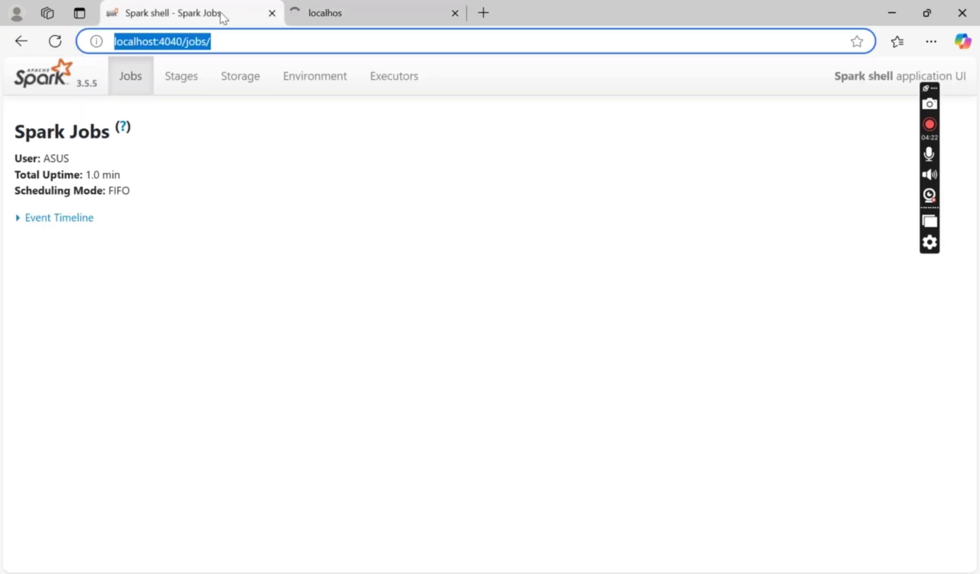
pyautogui.click(322, 14)
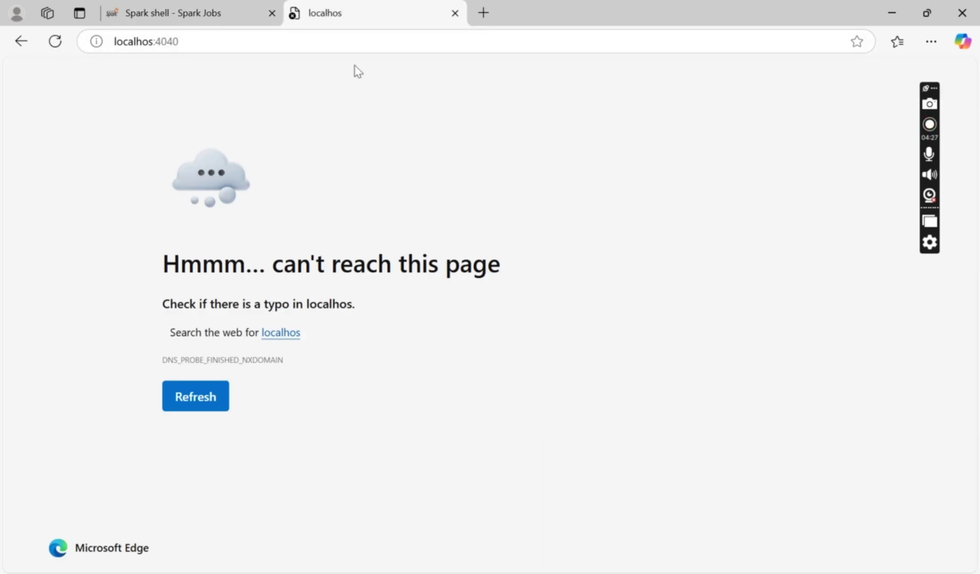
pyautogui.click(457, 16)
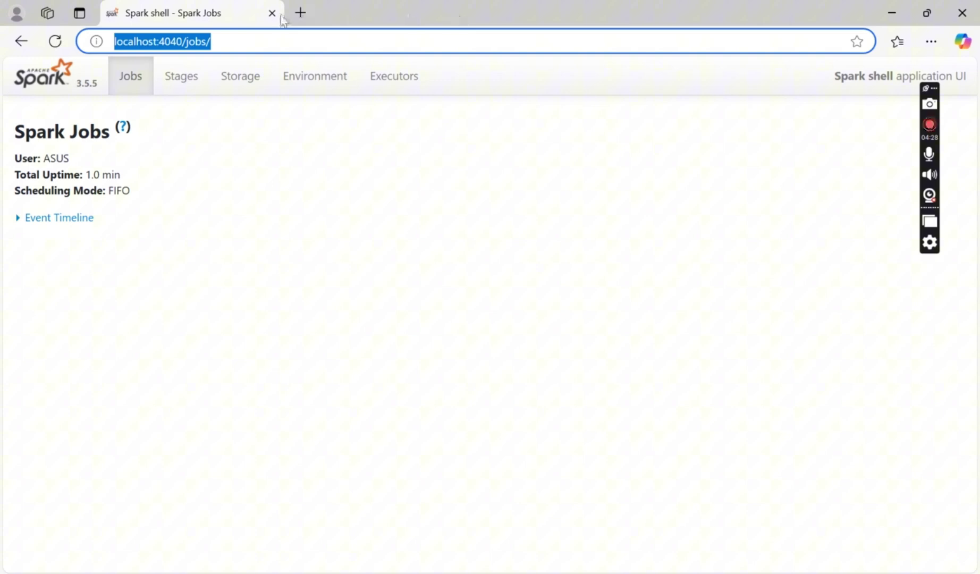
# Open the Spark web UI at localhost:4040 in a new browser tab.
pyautogui.click(278, 43)
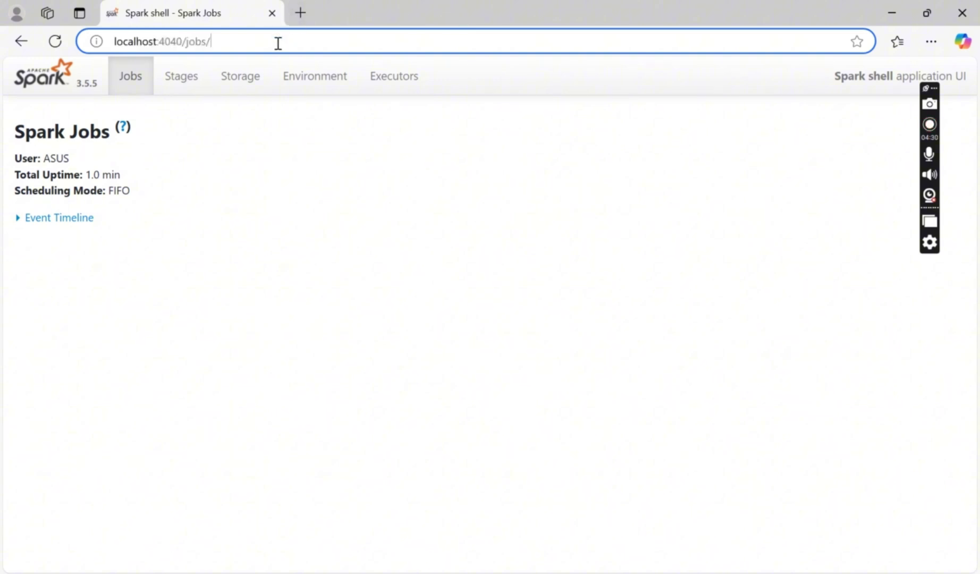
pyautogui.click(300, 13)
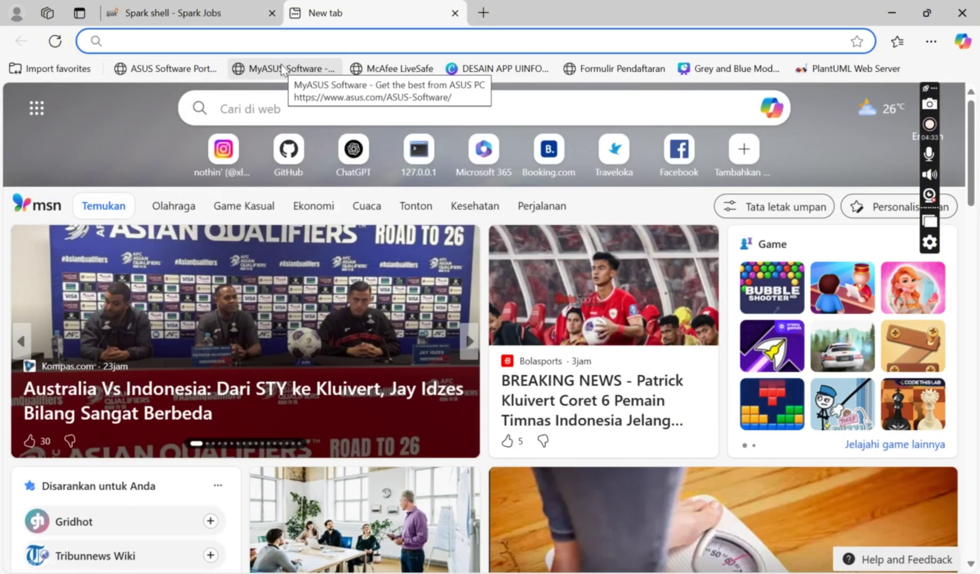
pyautogui.write('localhos')
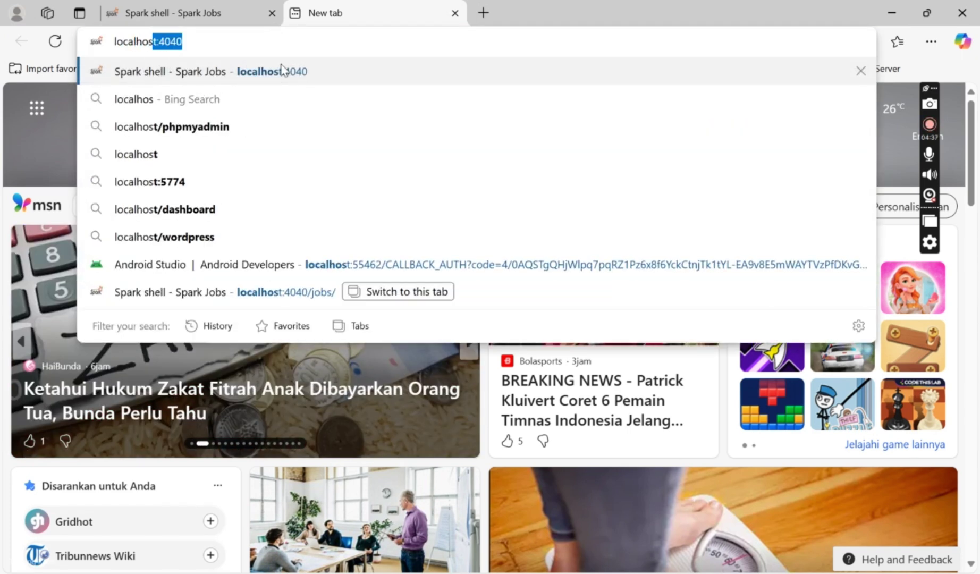
pyautogui.write('t:')
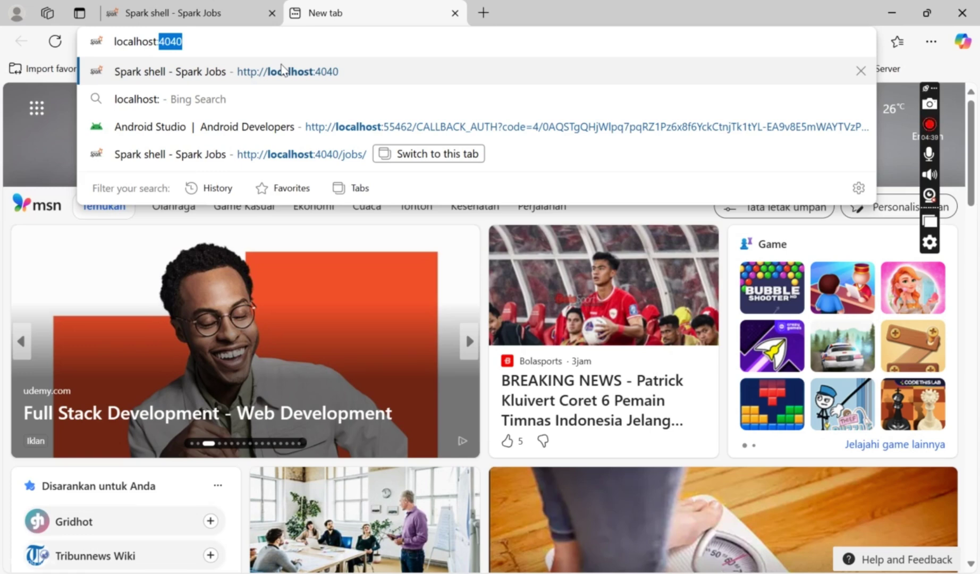
pyautogui.write('4040')
pyautogui.press('Return')
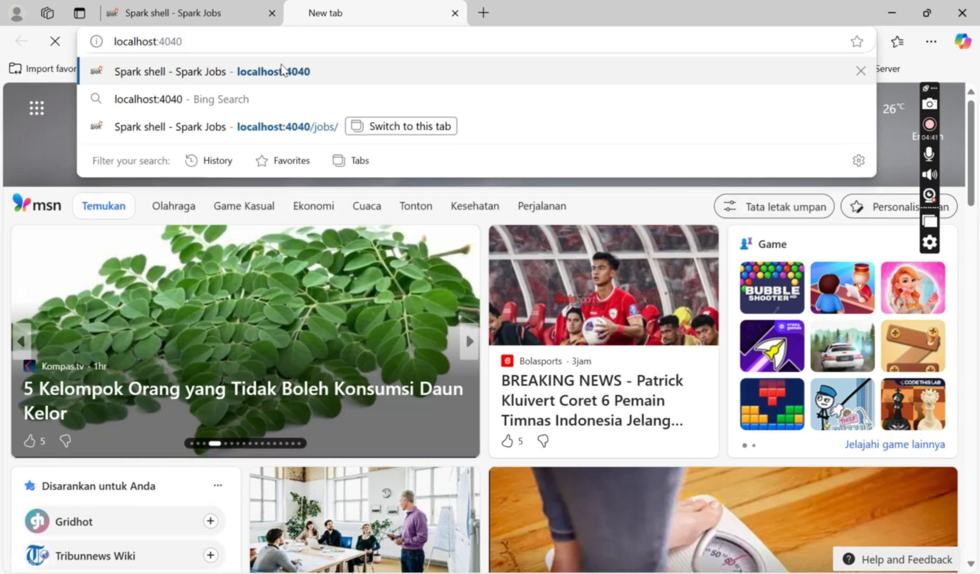